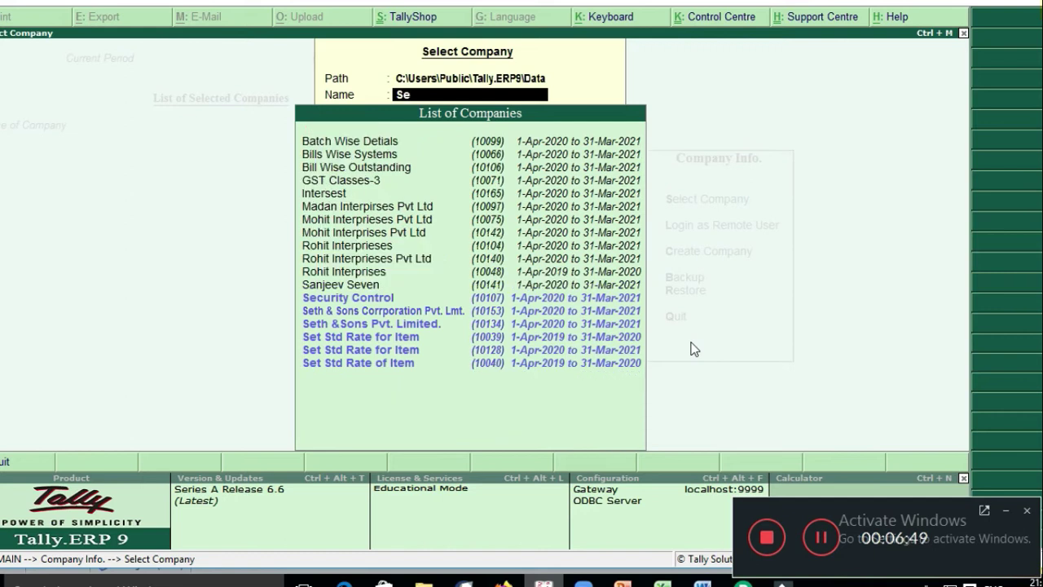
Step: Load the Security Control company and log in with the user name and password
{"action": "type", "text": "cu"}
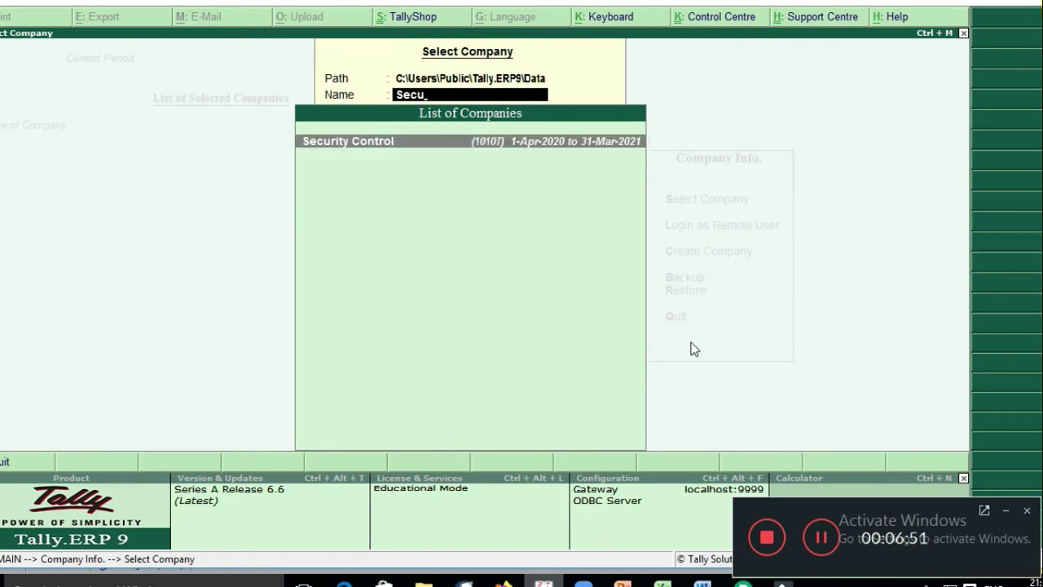
{"action": "key", "text": "Return"}
{"action": "type", "text": "pankaj"}
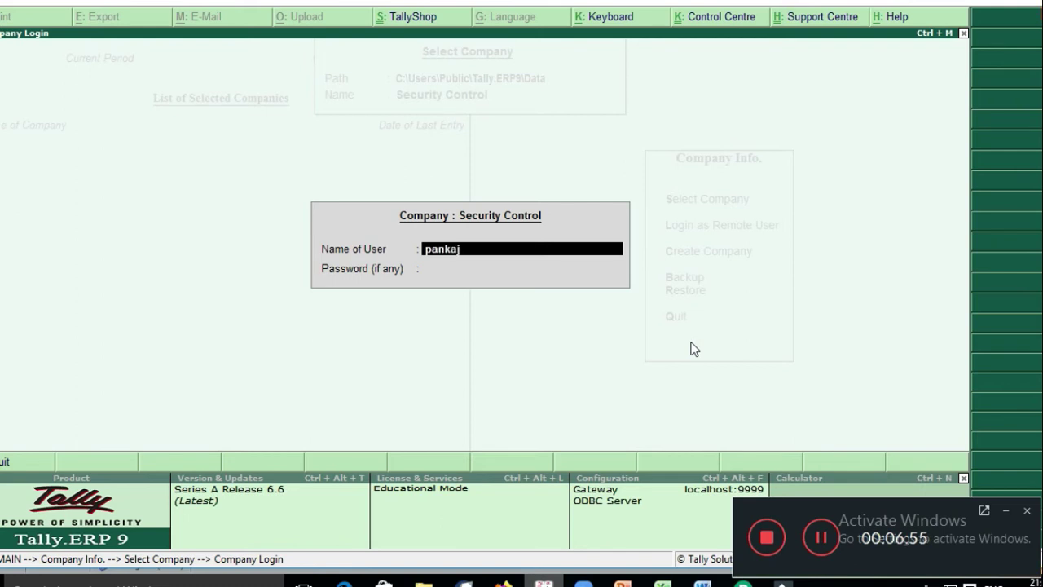
{"action": "key", "text": "Return"}
{"action": "type", "text": "**"}
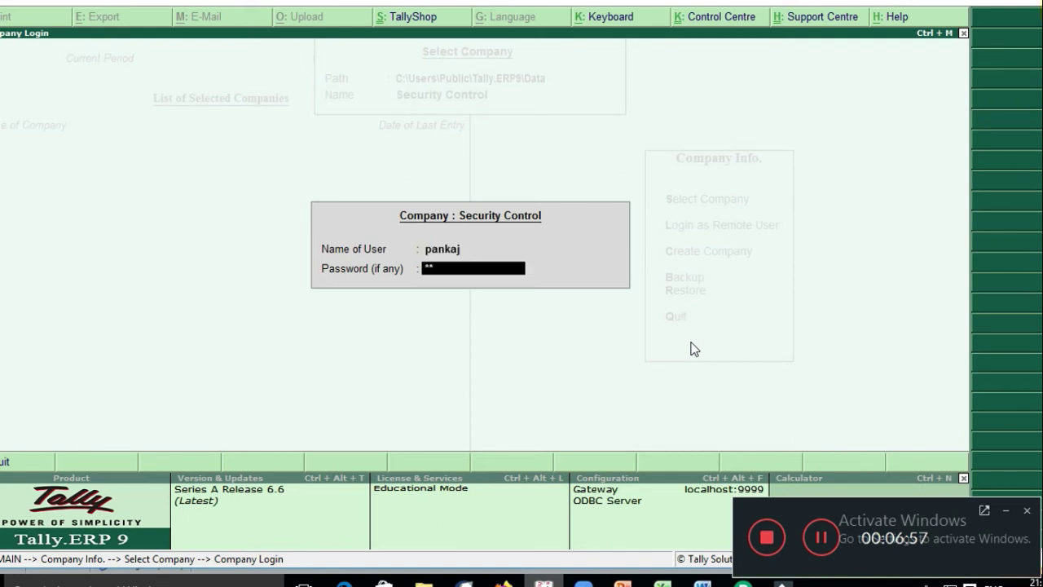
{"action": "key", "text": "Return"}
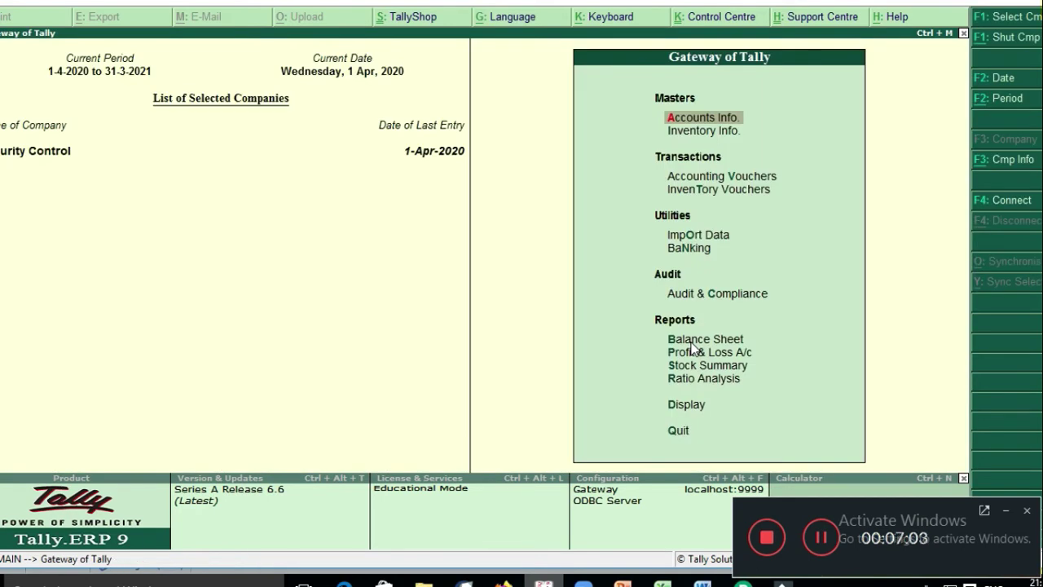
Step: Display the security levels list (Data Entry, Tally.NET User, Auditor, Owner) through Company Info > Security Control
{"action": "key", "text": "alt+F3"}
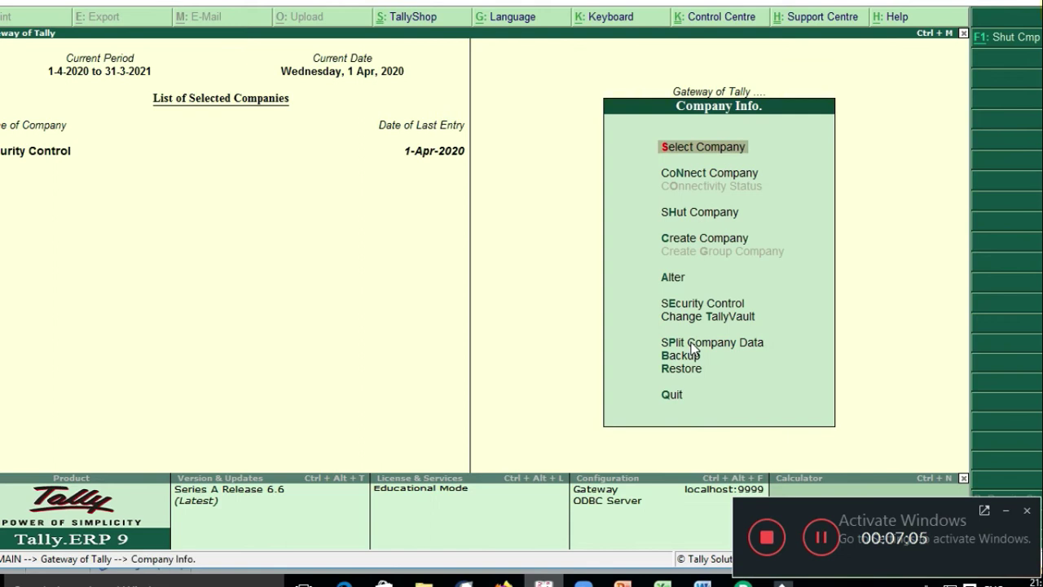
{"action": "key", "text": "Down"}
{"action": "key", "text": "Down"}
{"action": "key", "text": "Down"}
{"action": "key", "text": "Down"}
{"action": "key", "text": "Down"}
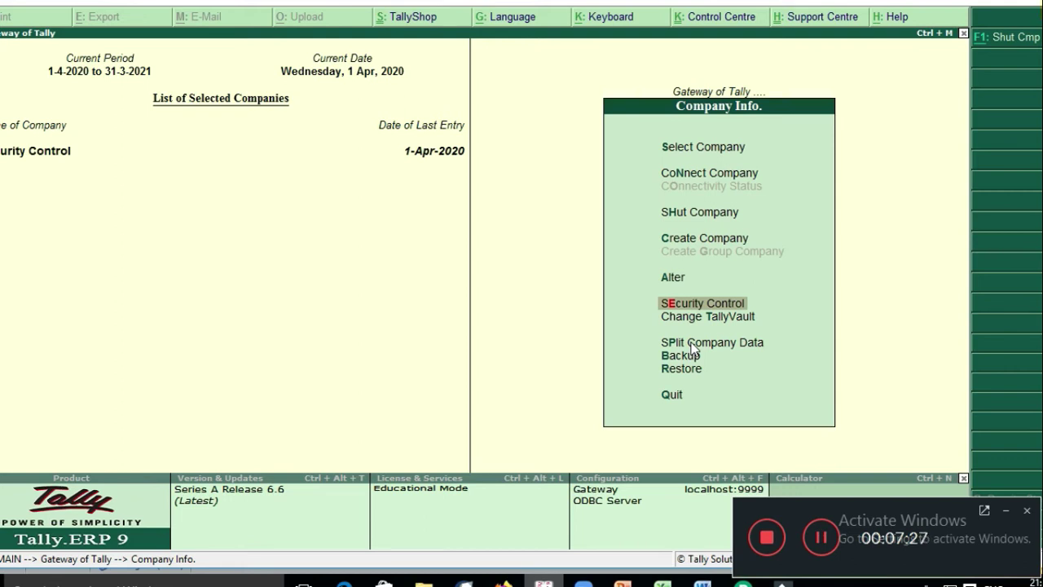
{"action": "key", "text": "Return"}
{"action": "key", "text": "Down"}
{"action": "key", "text": "Up"}
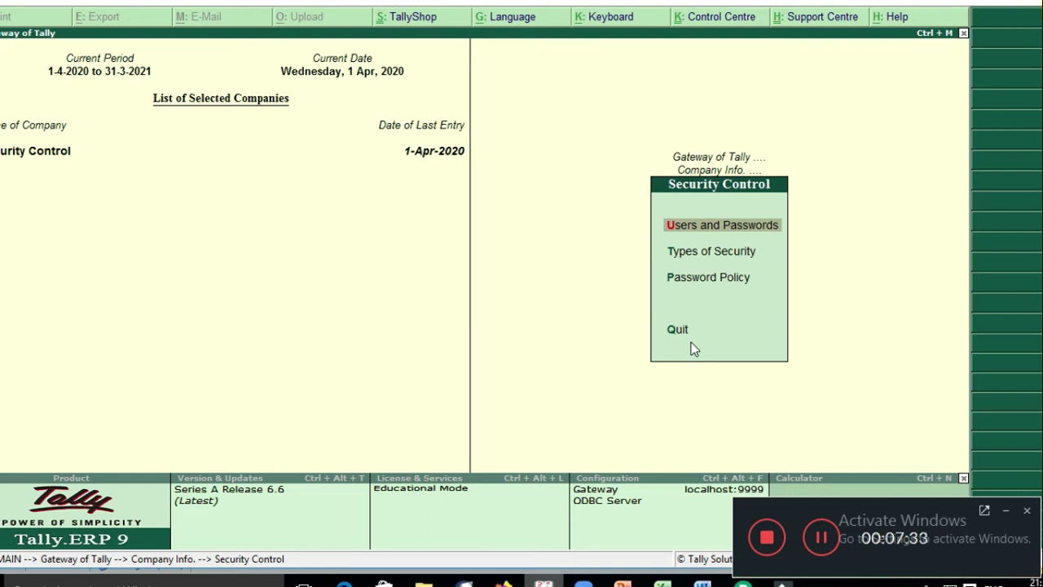
{"action": "key", "text": "Down"}
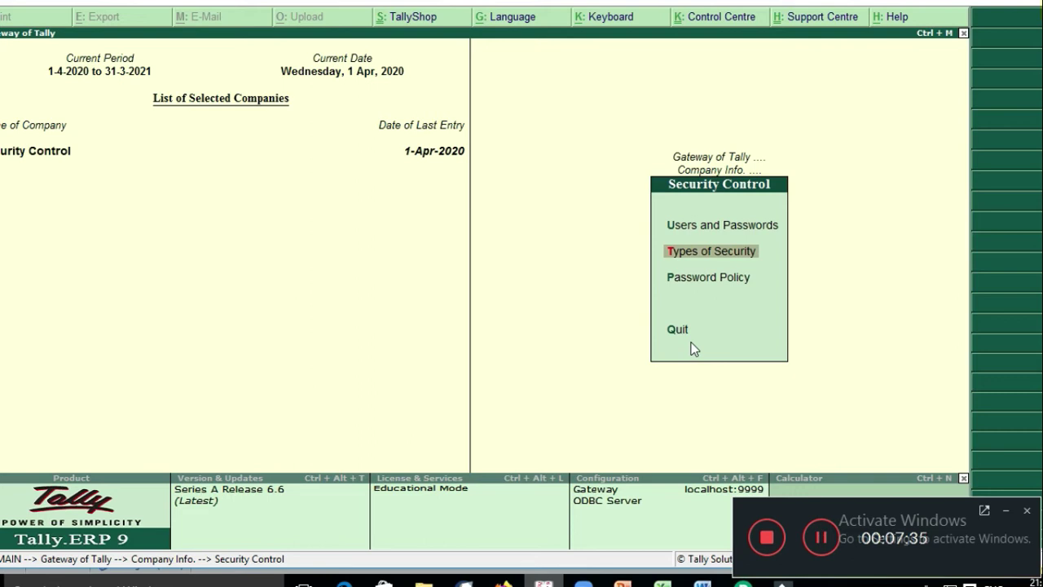
{"action": "key", "text": "Return"}
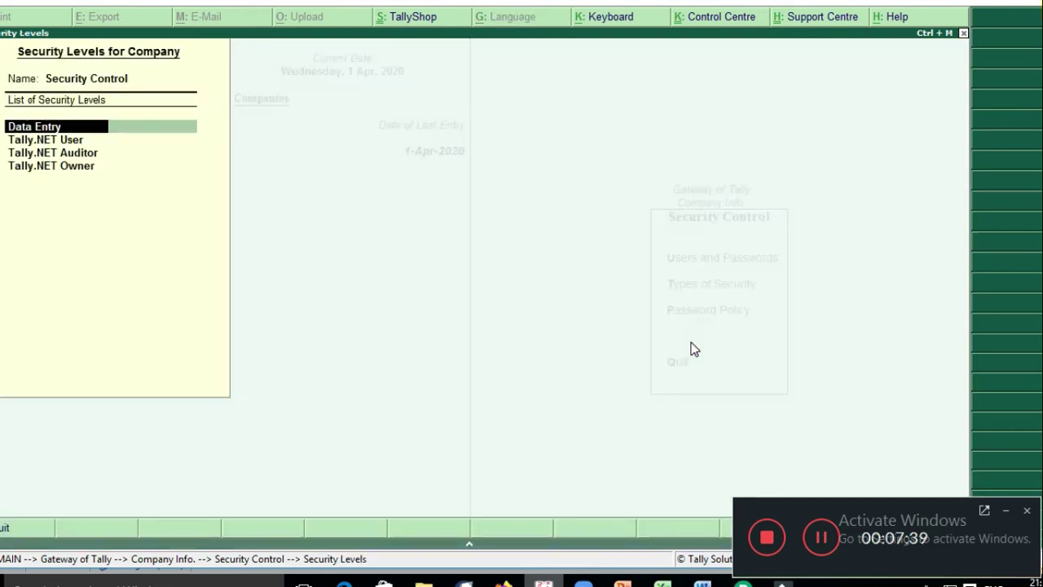
Step: Open the Data Entry security level and fill in the back-dated voucher days field
{"action": "key", "text": "Return"}
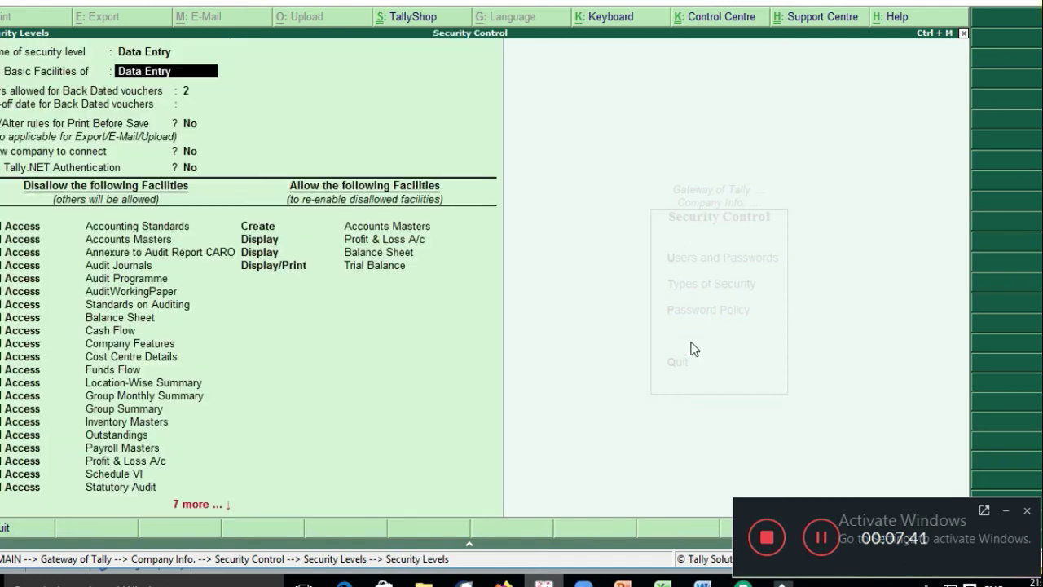
{"action": "key", "text": "Return"}
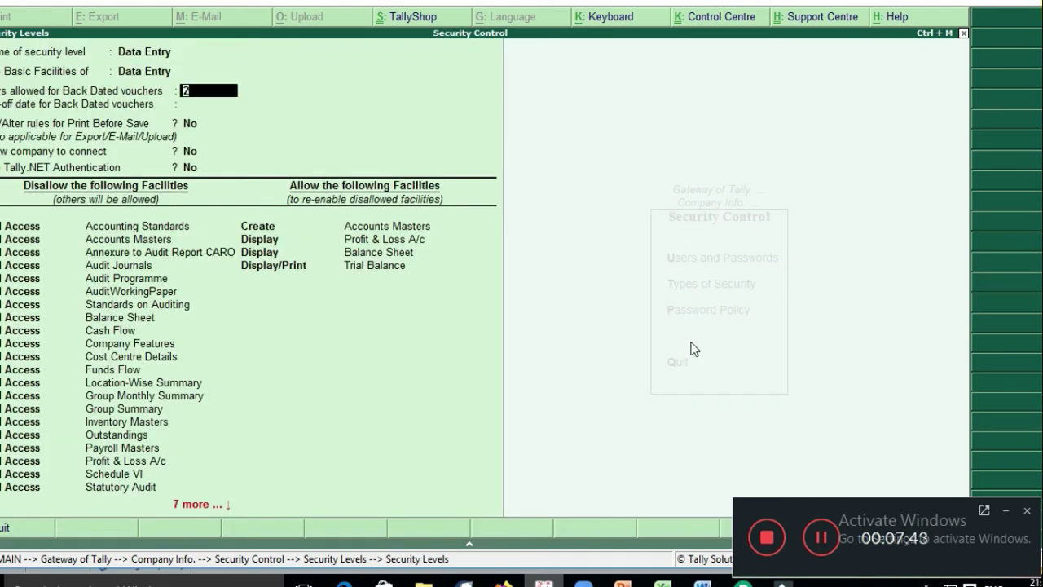
{"action": "type", "text": "3"}
{"action": "key", "text": "Return"}
{"action": "key", "text": "Return"}
{"action": "key", "text": "Return"}
{"action": "key", "text": "Return"}
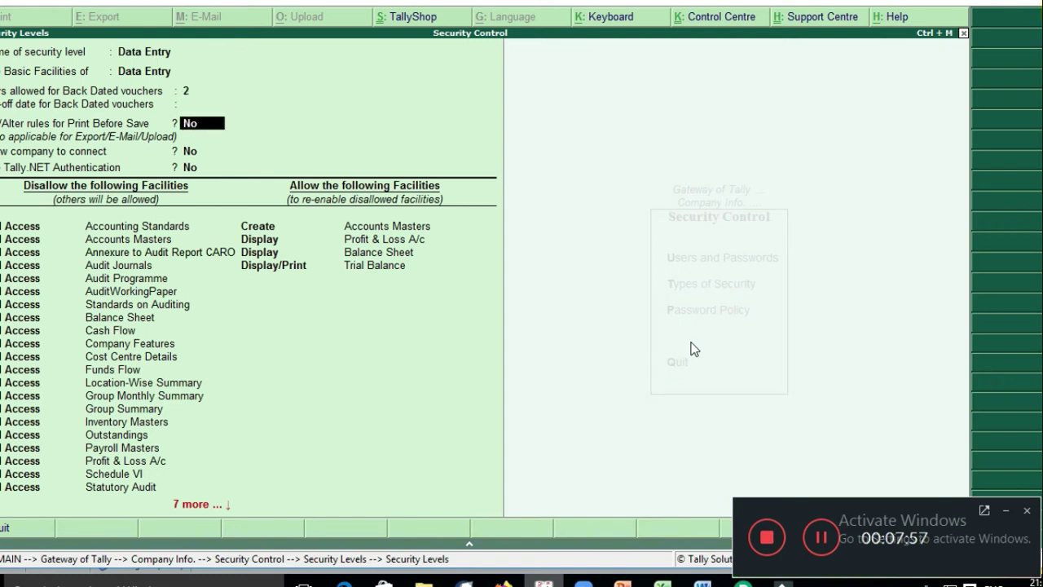
Step: Move past the disallowed facilities to the Allow section and open report choices for Accounts Masters
{"action": "key", "text": "Return"}
{"action": "key", "text": "Down"}
{"action": "key", "text": "Down"}
{"action": "key", "text": "Down"}
{"action": "key", "text": "Down"}
{"action": "key", "text": "Down"}
{"action": "key", "text": "Down"}
{"action": "key", "text": "Down"}
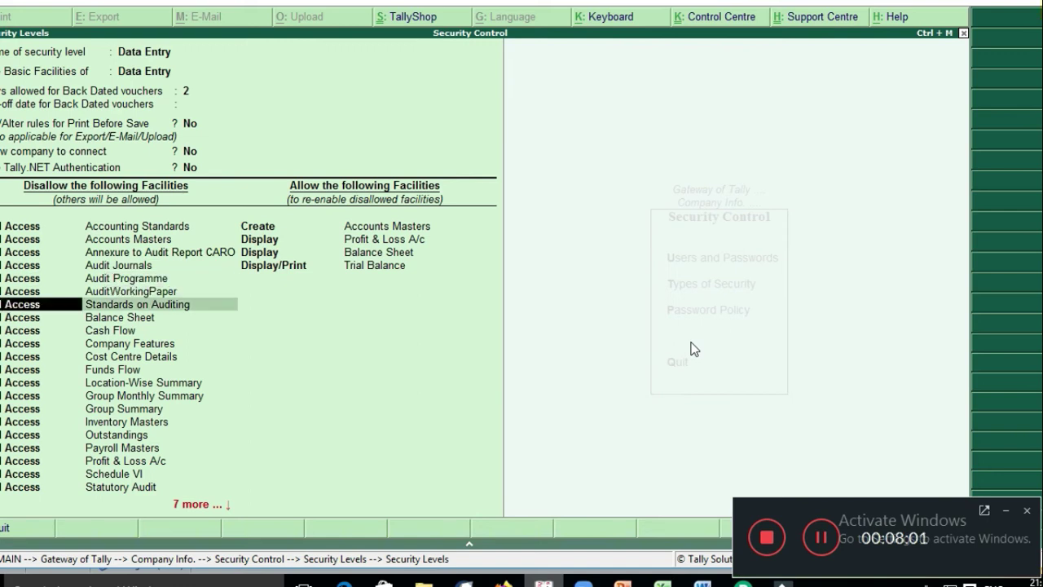
{"action": "key", "text": "Down"}
{"action": "key", "text": "Down"}
{"action": "key", "text": "Down"}
{"action": "key", "text": "Down"}
{"action": "key", "text": "Down"}
{"action": "key", "text": "Down"}
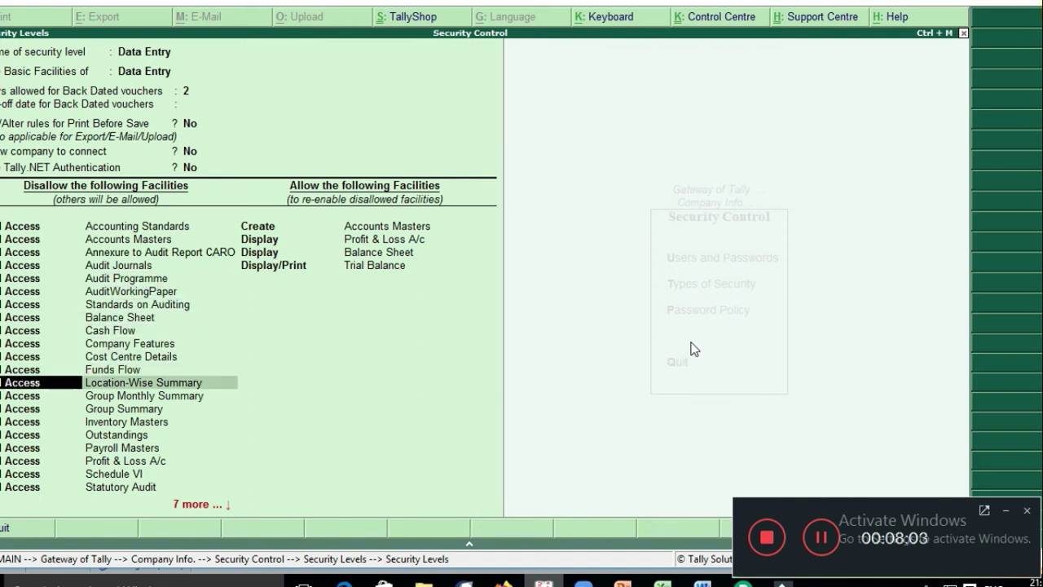
{"action": "key", "text": "Down"}
{"action": "key", "text": "Down"}
{"action": "key", "text": "Down"}
{"action": "key", "text": "Down"}
{"action": "key", "text": "Down"}
{"action": "key", "text": "Down"}
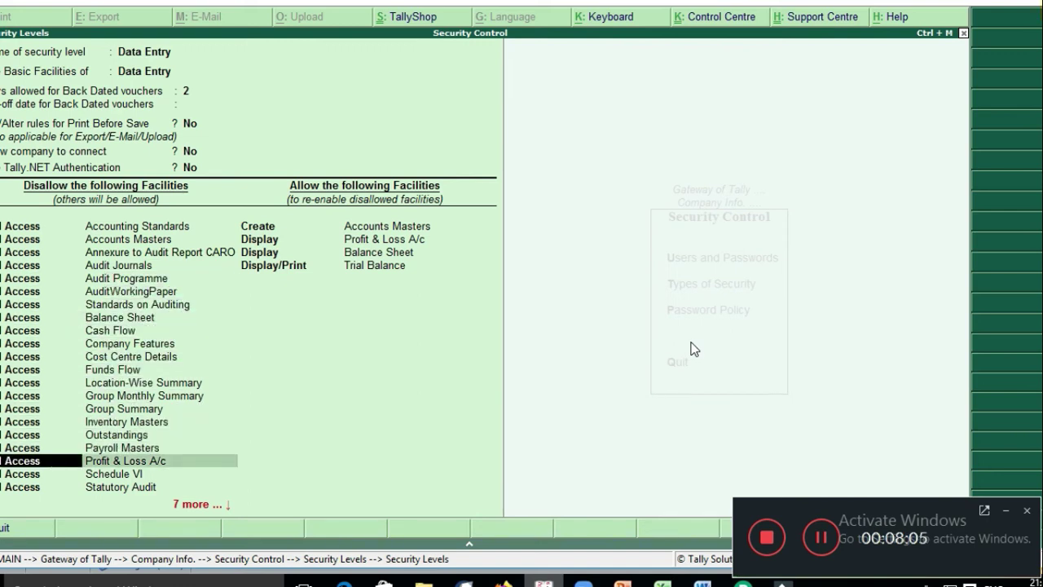
{"action": "key", "text": "Down"}
{"action": "key", "text": "Down"}
{"action": "key", "text": "Down"}
{"action": "key", "text": "Down"}
{"action": "key", "text": "Down"}
{"action": "key", "text": "Down"}
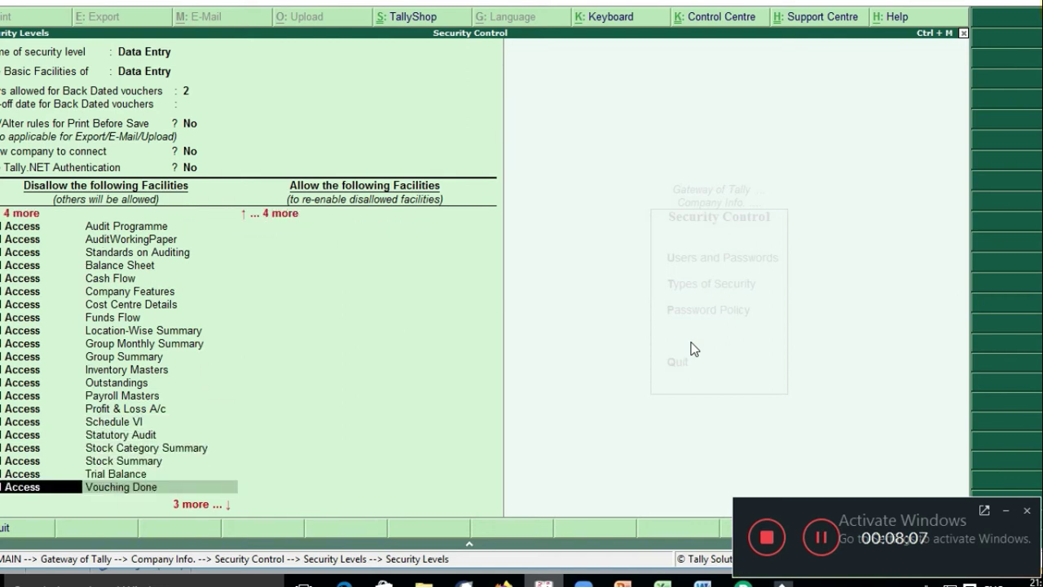
{"action": "key", "text": "Down"}
{"action": "key", "text": "Down"}
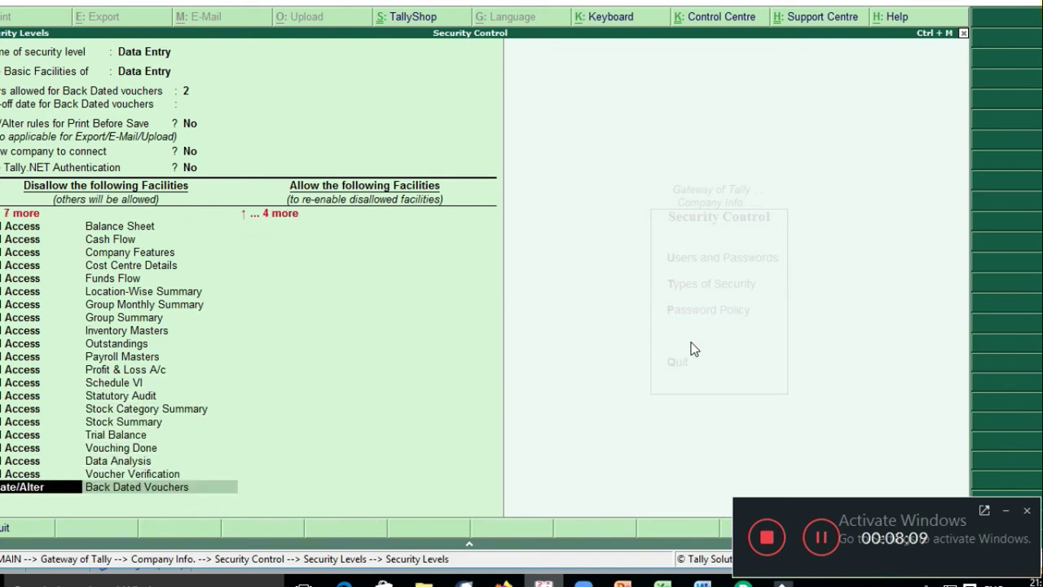
{"action": "key", "text": "Return"}
{"action": "key", "text": "Return"}
{"action": "key", "text": "Return"}
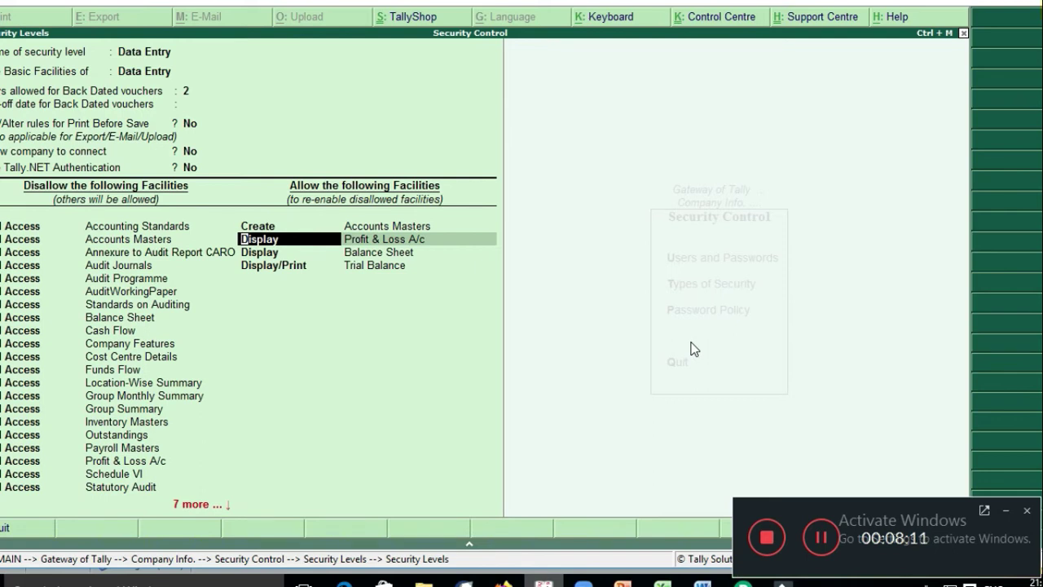
{"action": "key", "text": "BackSpace"}
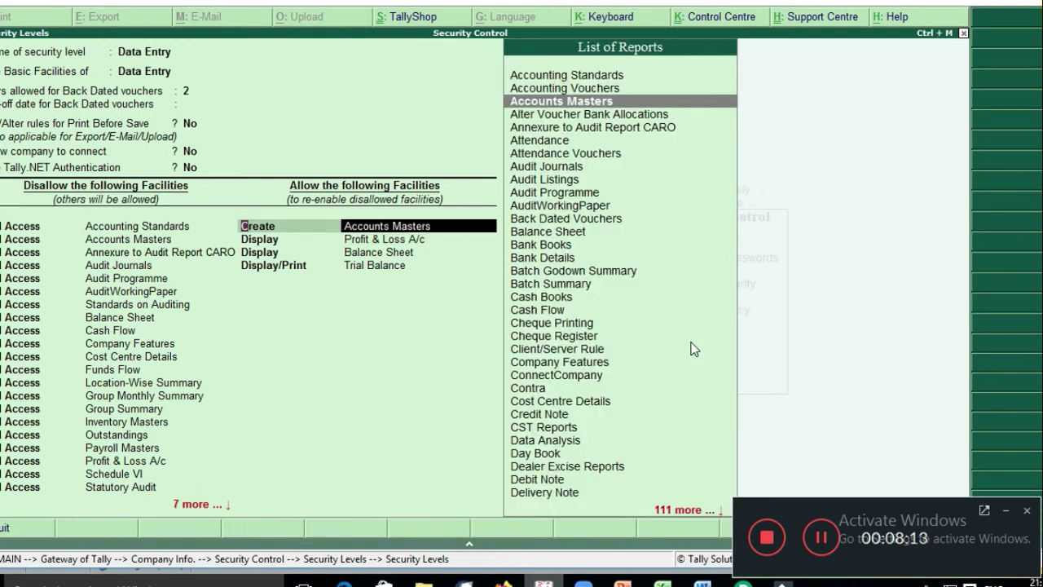
Step: Allow Create/Alter on Accounts Masters and Display for Profit & Loss and Trial Balance
{"action": "key", "text": "BackSpace"}
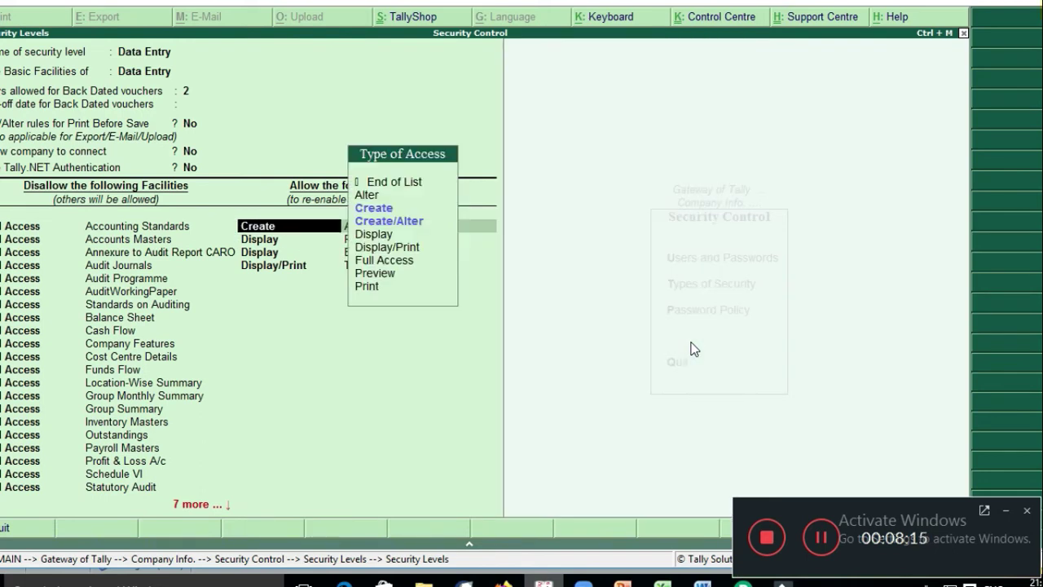
{"action": "key", "text": "Down"}
{"action": "key", "text": "Down"}
{"action": "key", "text": "Down"}
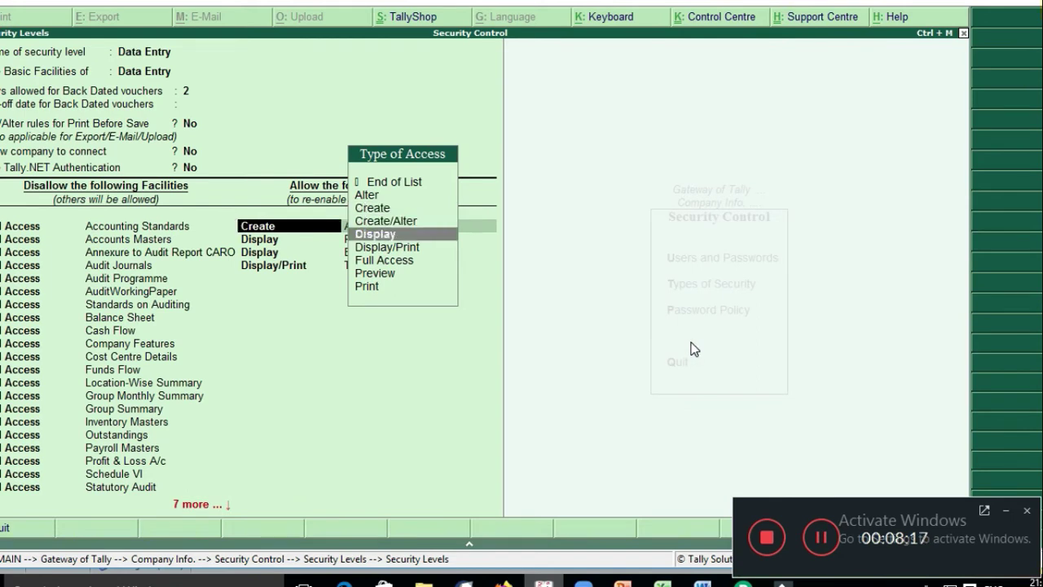
{"action": "key", "text": "Up"}
{"action": "key", "text": "Up"}
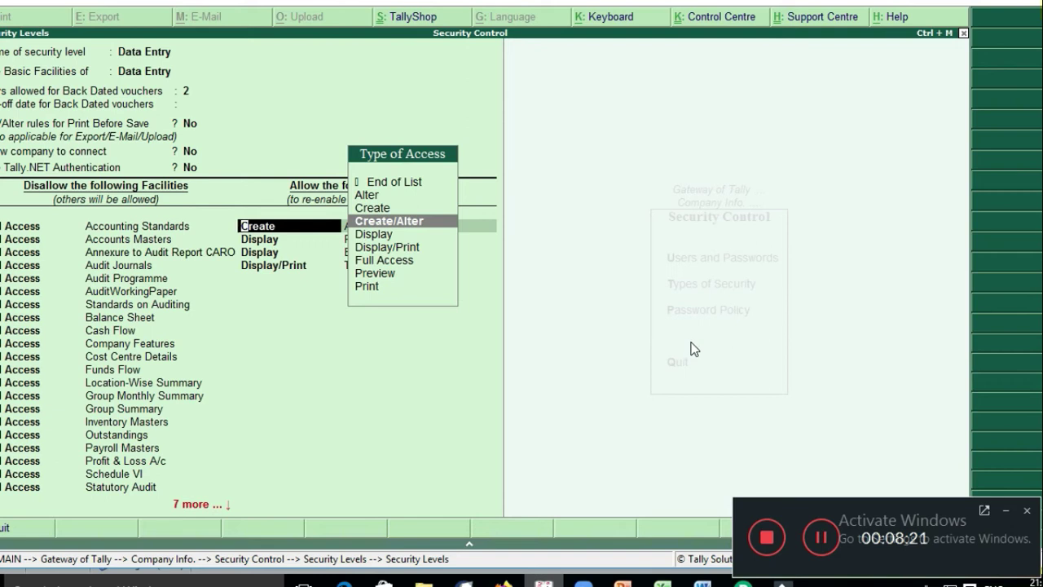
{"action": "key", "text": "Return"}
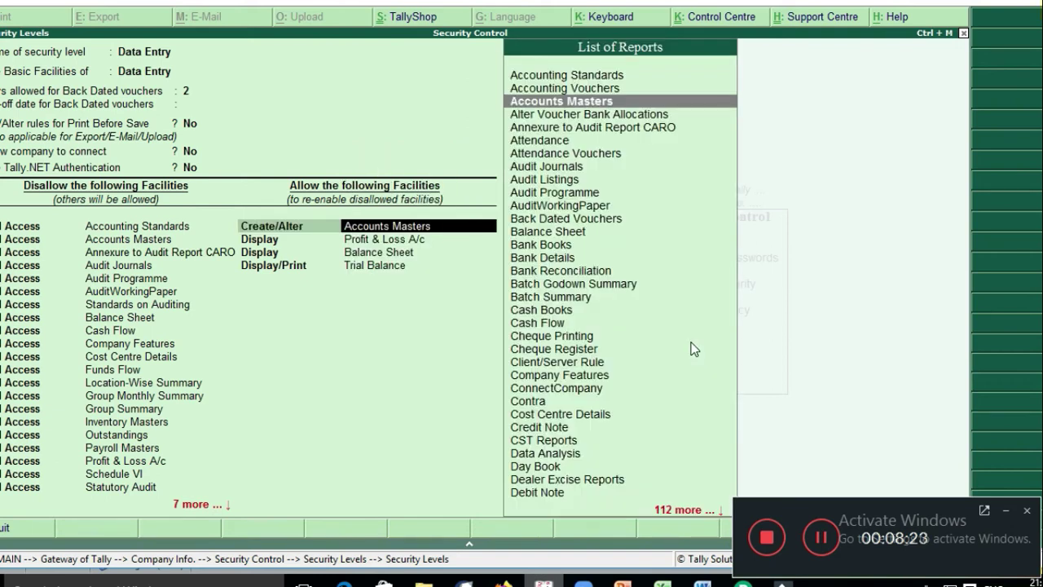
{"action": "key", "text": "Return"}
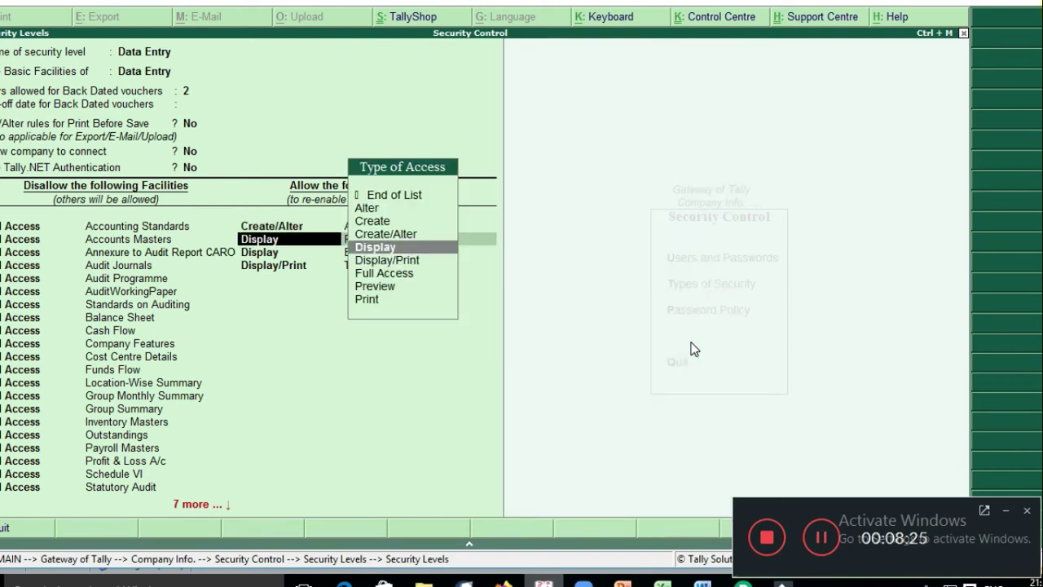
{"action": "key", "text": "Return"}
{"action": "key", "text": "Return"}
{"action": "key", "text": "Return"}
{"action": "key", "text": "Return"}
{"action": "key", "text": "Return"}
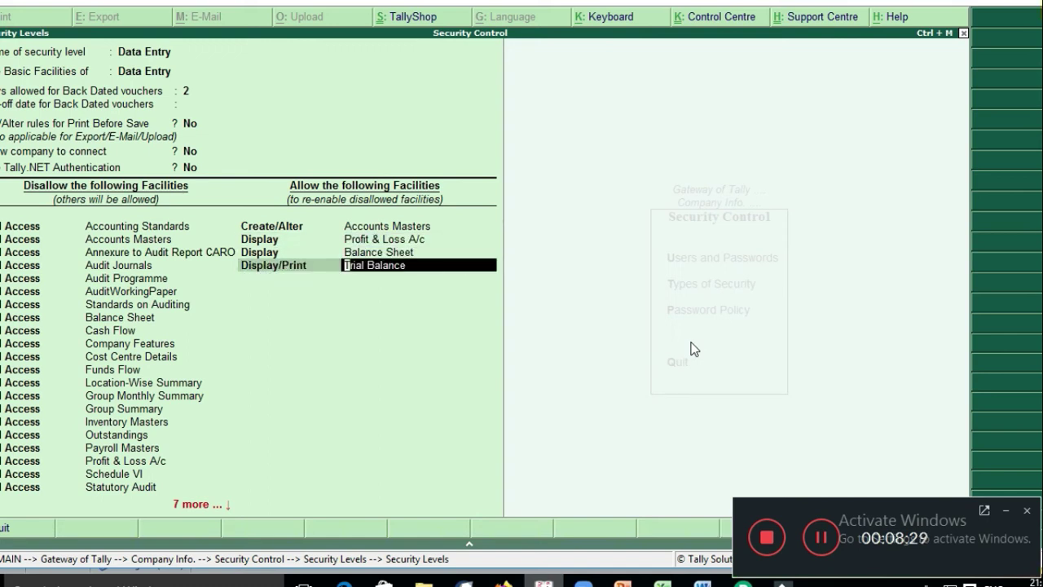
{"action": "key", "text": "Return"}
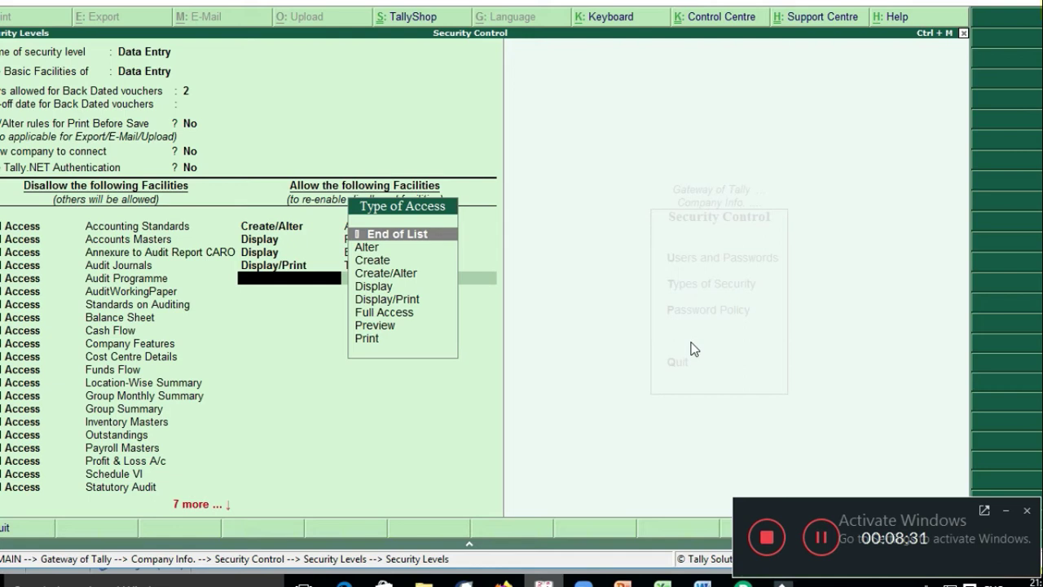
Step: Add an allowed row giving Full Access to Bank Books
{"action": "key", "text": "Down"}
{"action": "key", "text": "Down"}
{"action": "key", "text": "Down"}
{"action": "key", "text": "Down"}
{"action": "key", "text": "Down"}
{"action": "key", "text": "Down"}
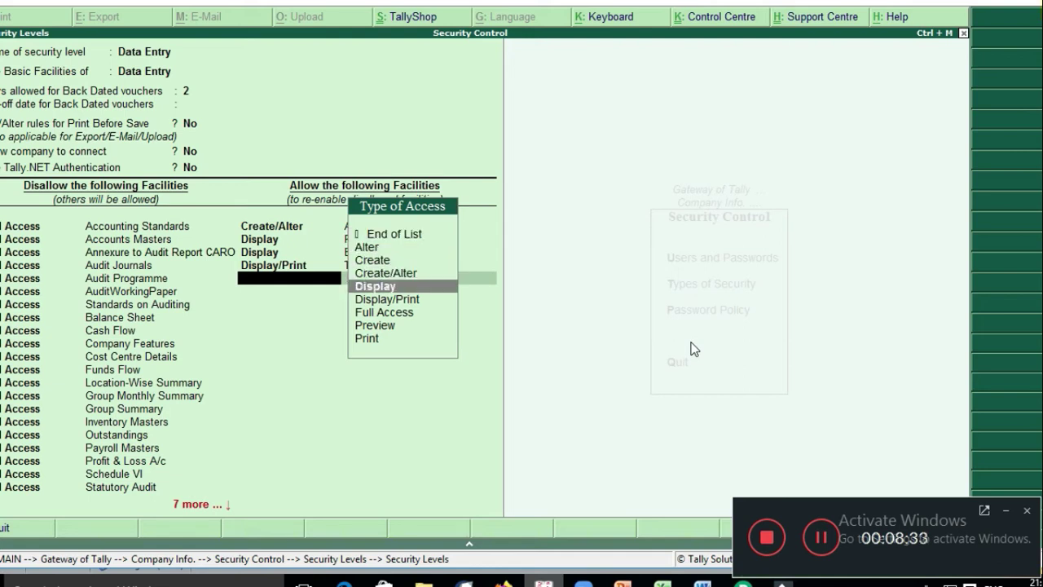
{"action": "key", "text": "Return"}
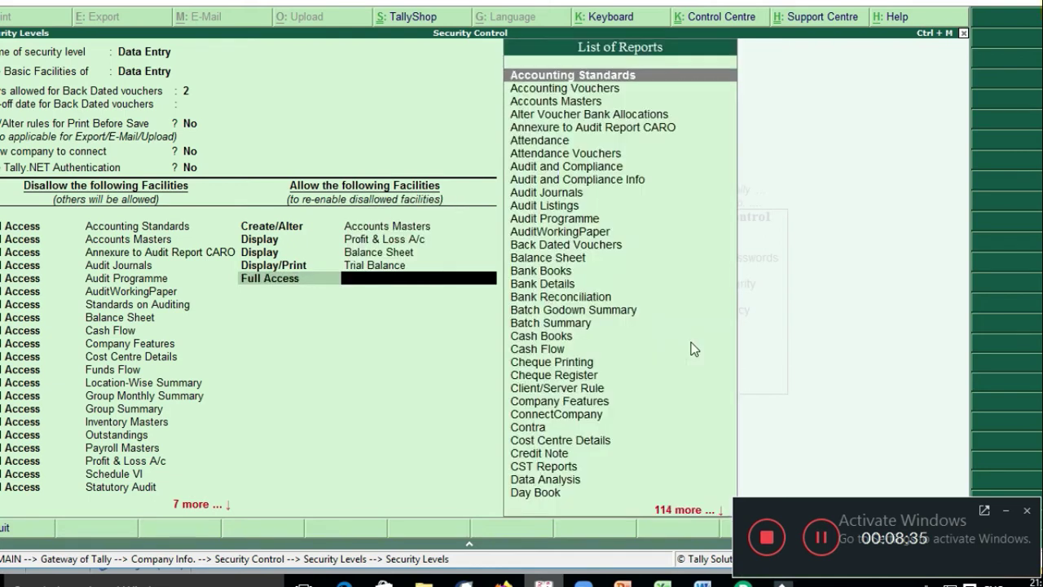
{"action": "key", "text": "Down"}
{"action": "key", "text": "Down"}
{"action": "key", "text": "Down"}
{"action": "key", "text": "Down"}
{"action": "key", "text": "Down"}
{"action": "key", "text": "Down"}
{"action": "key", "text": "Down"}
{"action": "key", "text": "Down"}
{"action": "key", "text": "Down"}
{"action": "key", "text": "Down"}
{"action": "key", "text": "Down"}
{"action": "key", "text": "Down"}
{"action": "key", "text": "Down"}
{"action": "key", "text": "Down"}
{"action": "key", "text": "Down"}
{"action": "key", "text": "Down"}
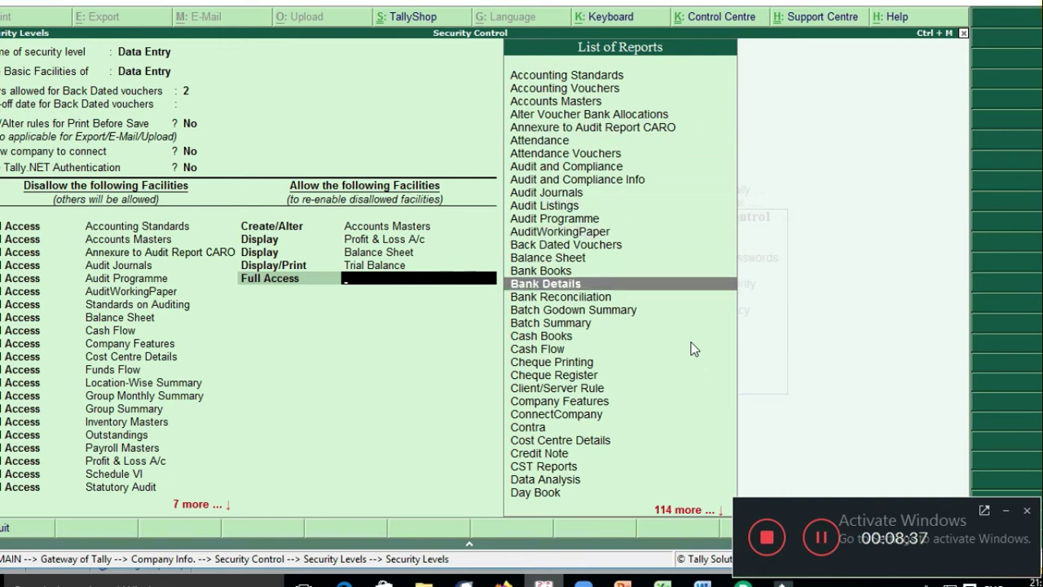
{"action": "key", "text": "Up"}
{"action": "key", "text": "Up"}
{"action": "key", "text": "Down"}
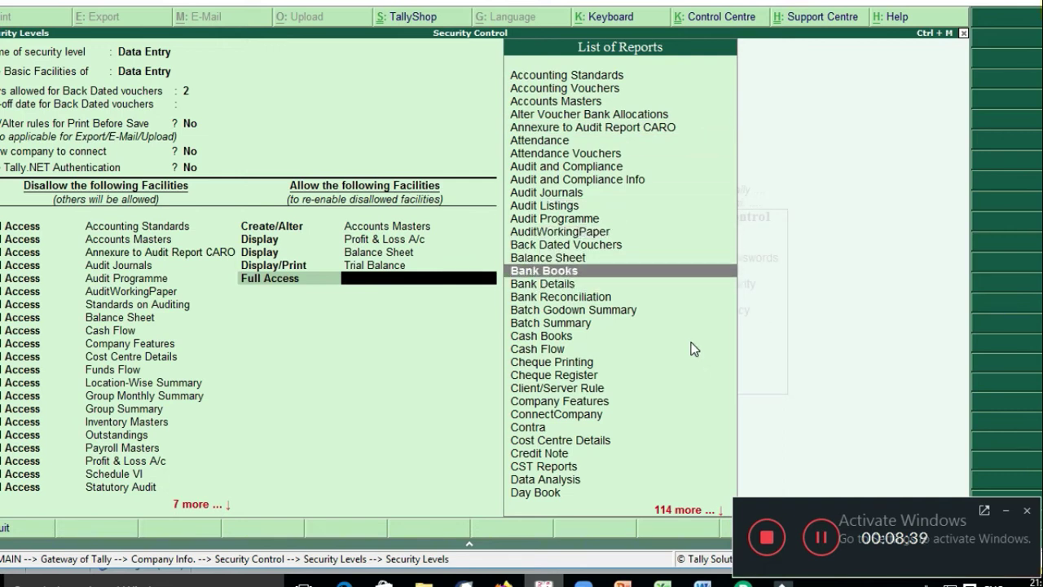
{"action": "key", "text": "Return"}
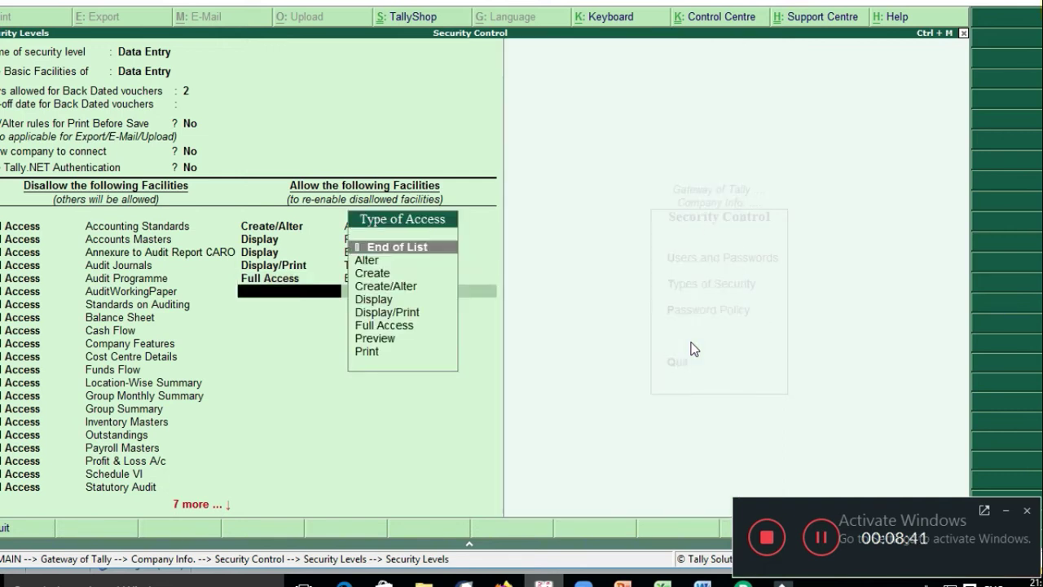
Step: Accept the Data Entry settings and confirm saving the security levels
{"action": "key", "text": "Escape"}
{"action": "key", "text": "Escape"}
{"action": "key", "text": "Down"}
{"action": "key", "text": "Return"}
{"action": "key", "text": "Return"}
{"action": "key", "text": "Return"}
{"action": "key", "text": "Return"}
{"action": "key", "text": "Return"}
{"action": "key", "text": "Return"}
{"action": "key", "text": "Return"}
{"action": "key", "text": "Return"}
{"action": "key", "text": "Return"}
{"action": "key", "text": "Return"}
{"action": "key", "text": "Return"}
{"action": "key", "text": "Return"}
{"action": "key", "text": "Return"}
{"action": "key", "text": "Return"}
{"action": "key", "text": "Return"}
{"action": "key", "text": "Return"}
{"action": "key", "text": "Return"}
{"action": "key", "text": "Return"}
{"action": "key", "text": "Return"}
{"action": "key", "text": "Return"}
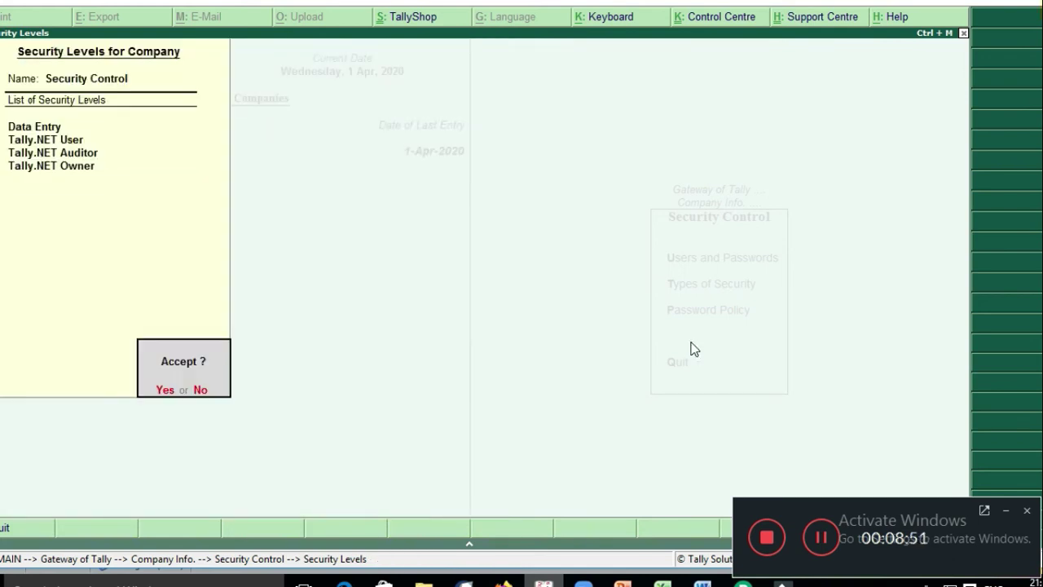
{"action": "key", "text": "Return"}
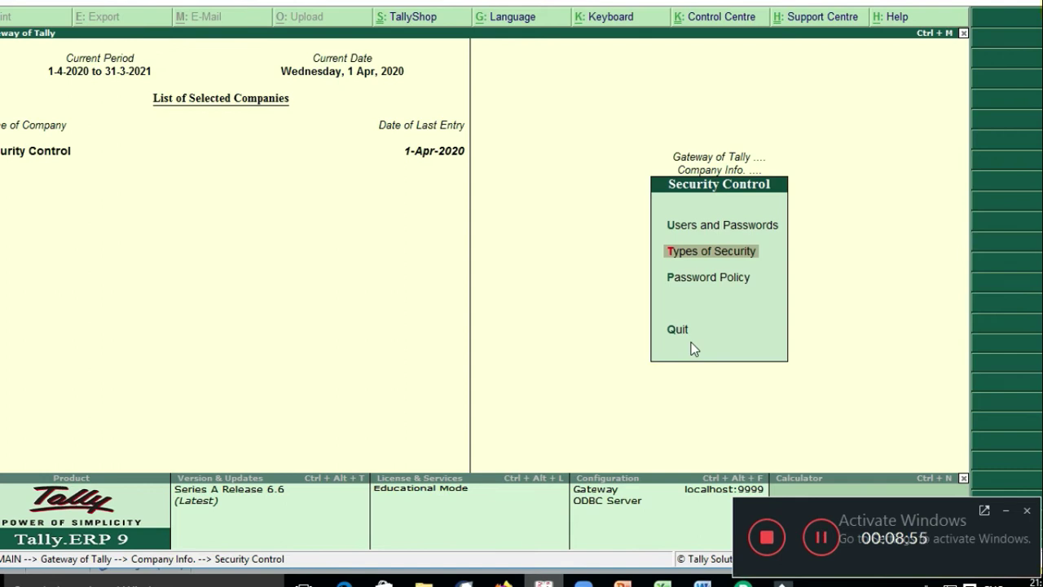
Step: Shut Security Control and reopen it logged in as the restricted user
{"action": "key", "text": "Escape"}
{"action": "key", "text": "Escape"}
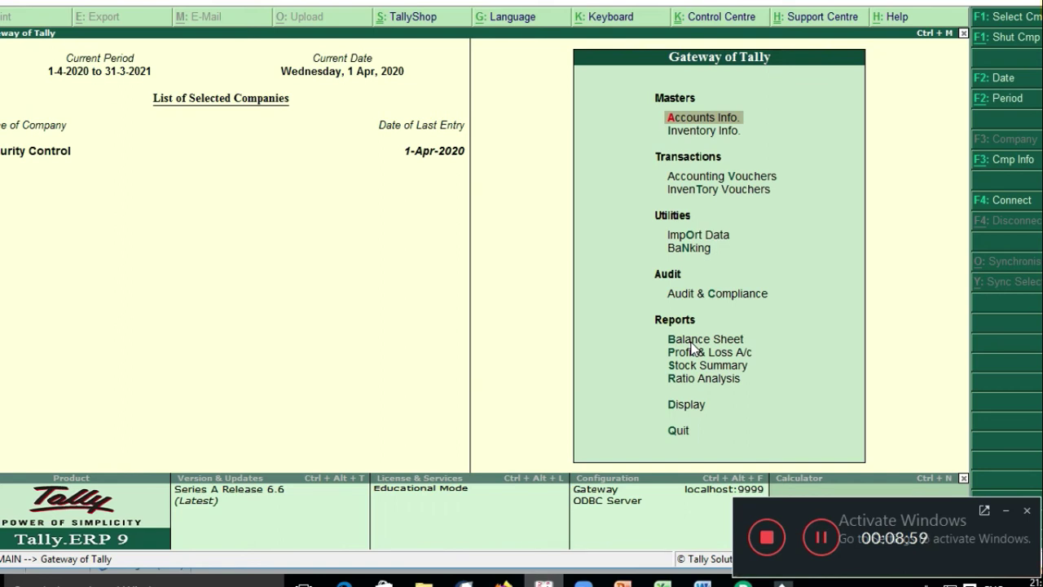
{"action": "key", "text": "alt+F1"}
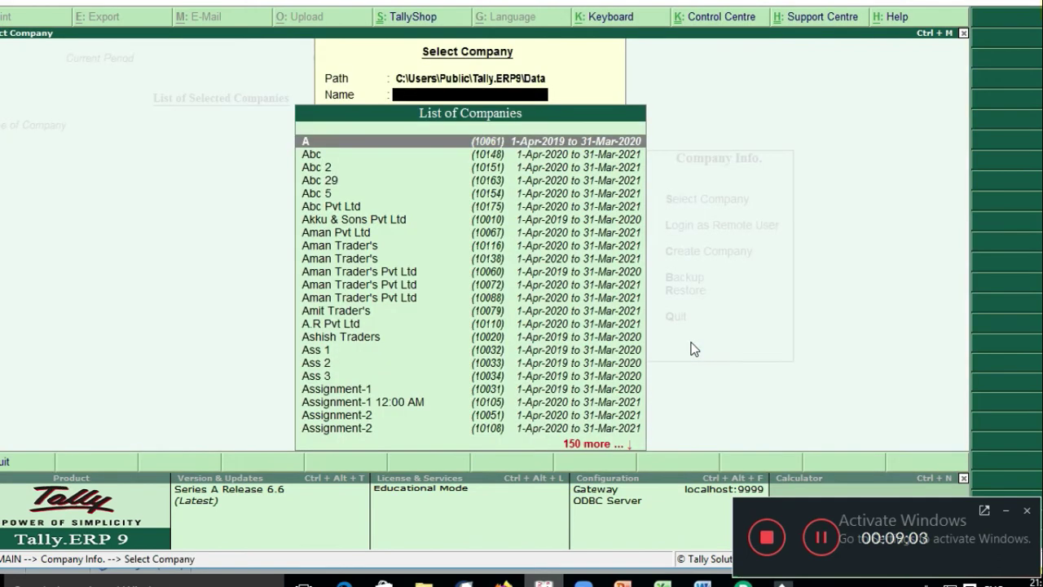
{"action": "type", "text": "Sec"}
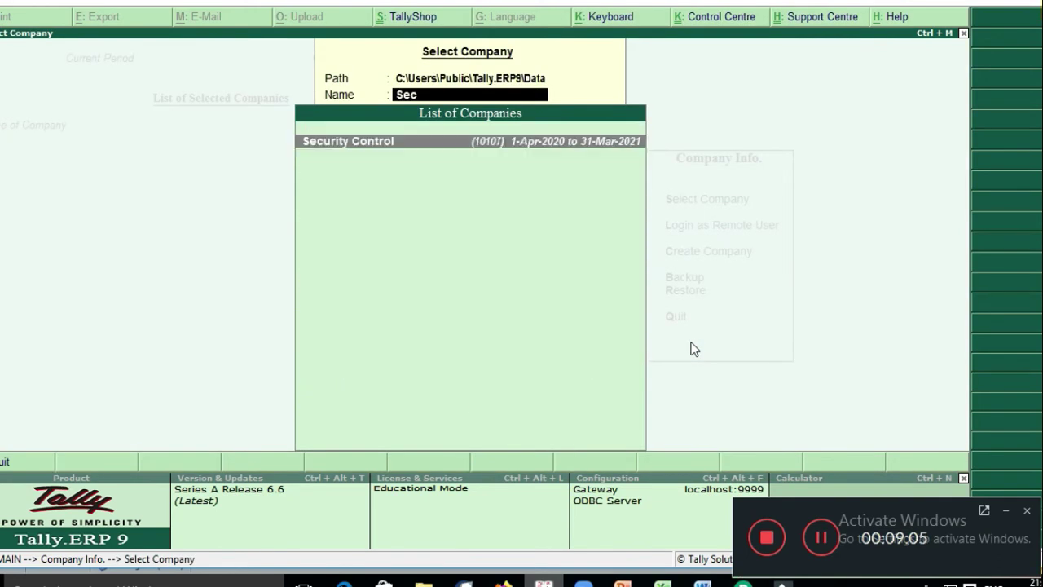
{"action": "key", "text": "Return"}
{"action": "type", "text": "a"}
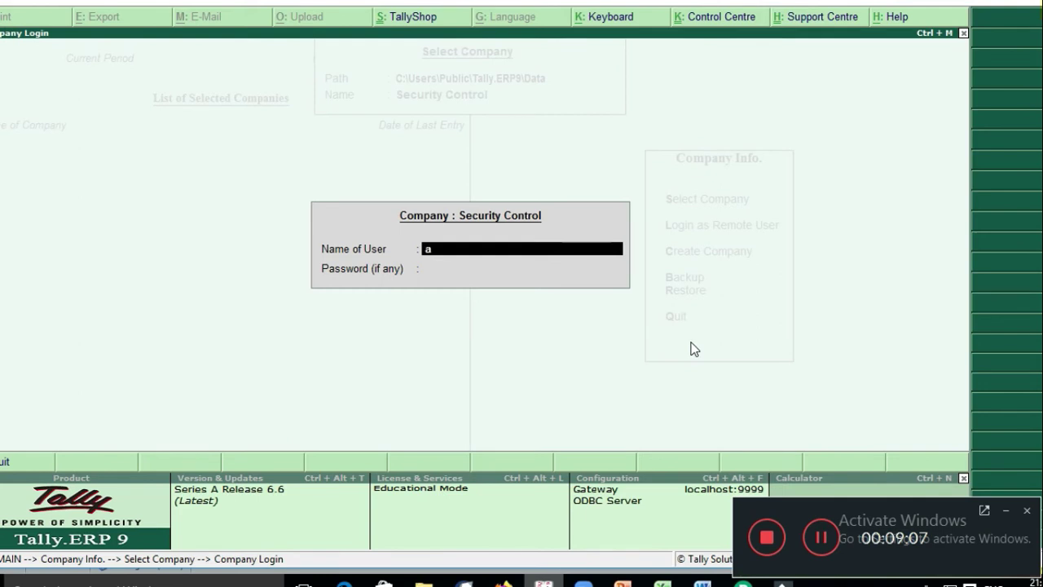
{"action": "key", "text": "Return"}
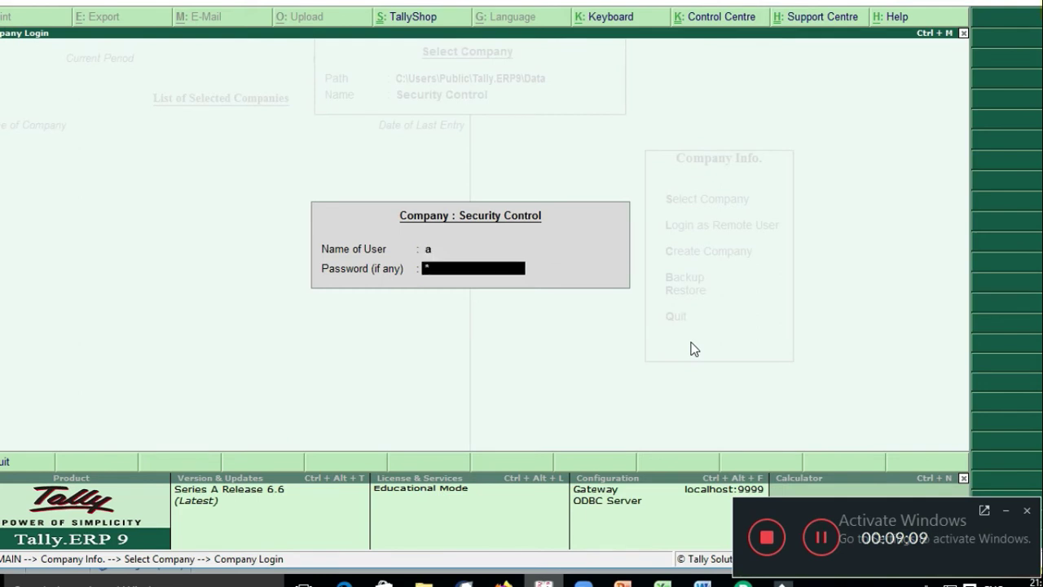
{"action": "key", "text": "Return"}
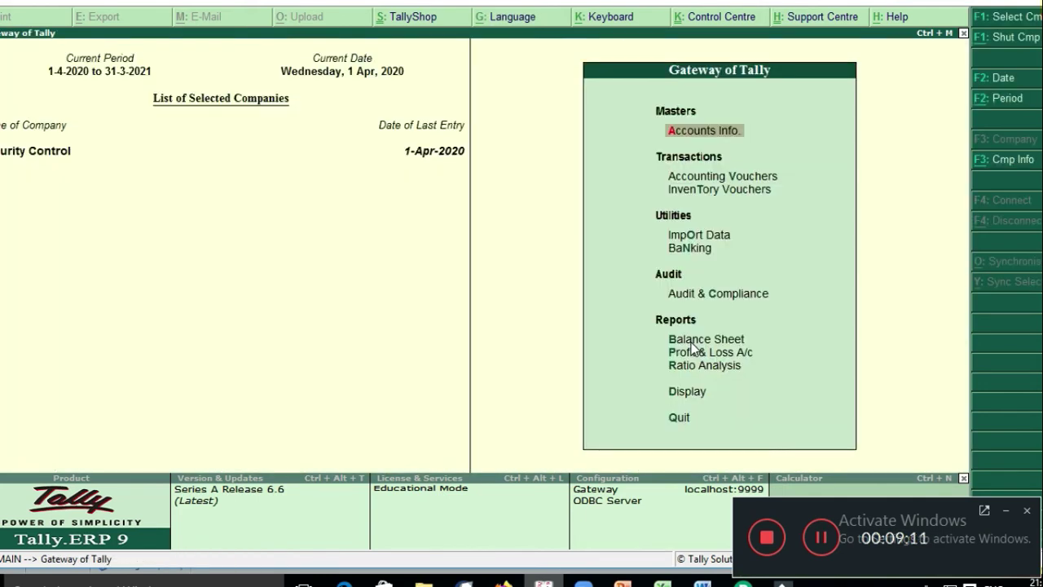
Step: Go to Accounts Info > Ledgers and point at altering a single ledger
{"action": "key", "text": "Return"}
{"action": "key", "text": "Down"}
{"action": "key", "text": "Return"}
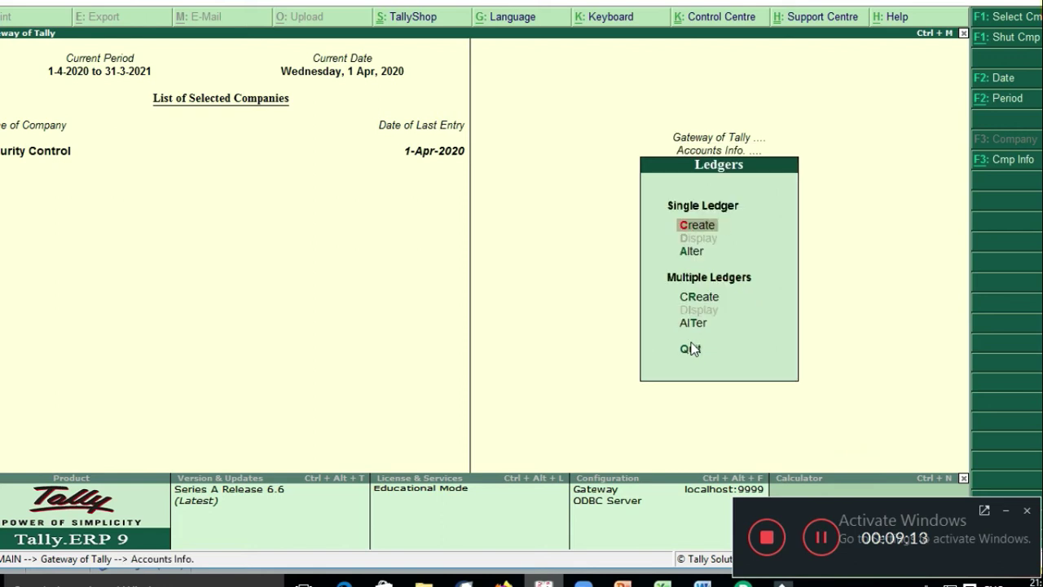
{"action": "key", "text": "Down"}
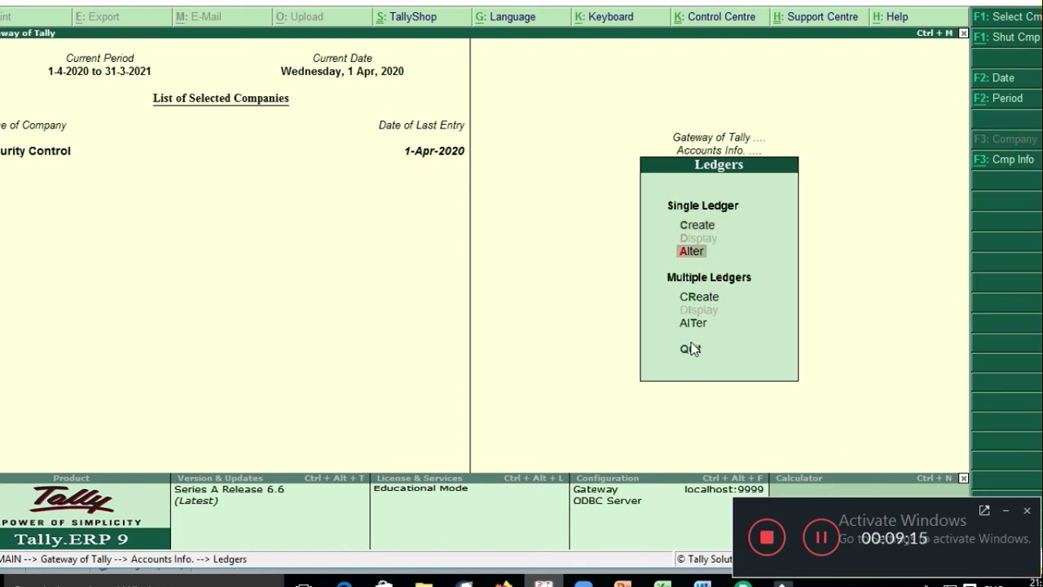
Step: Return to the Gateway and open the Trial Balance from Display reports
{"action": "key", "text": "Escape"}
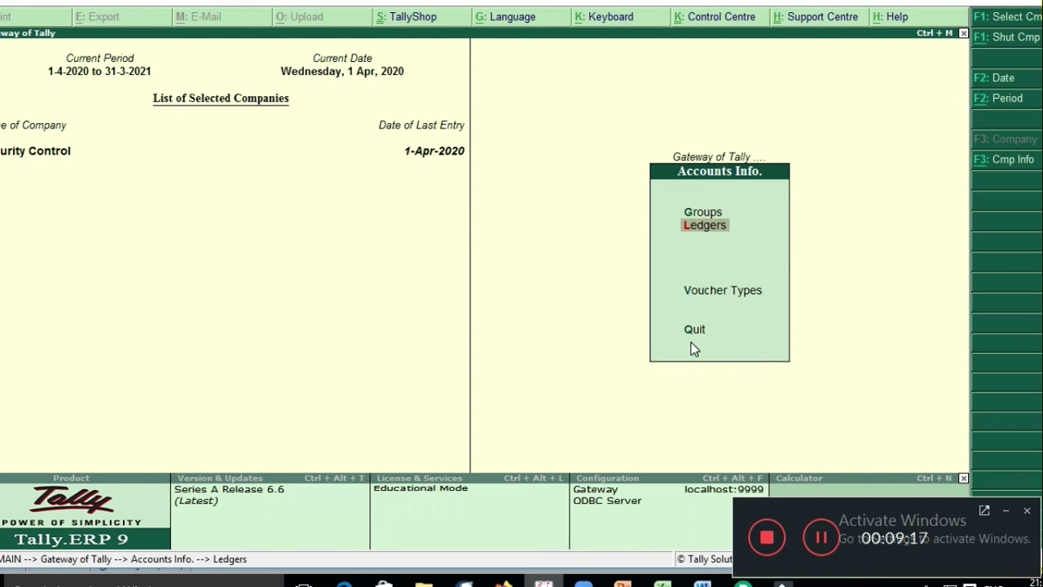
{"action": "key", "text": "Escape"}
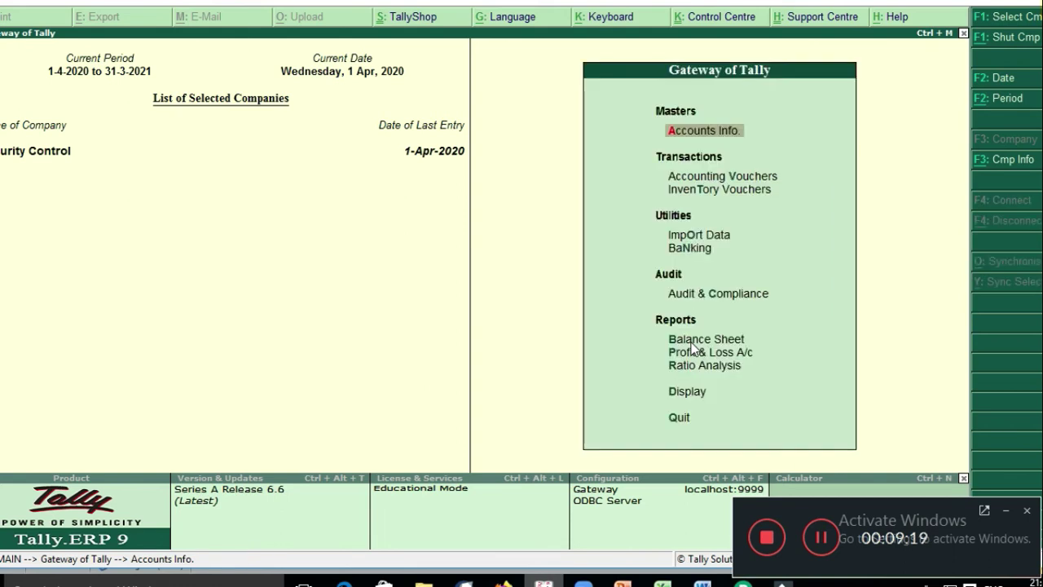
{"action": "key", "text": "Down"}
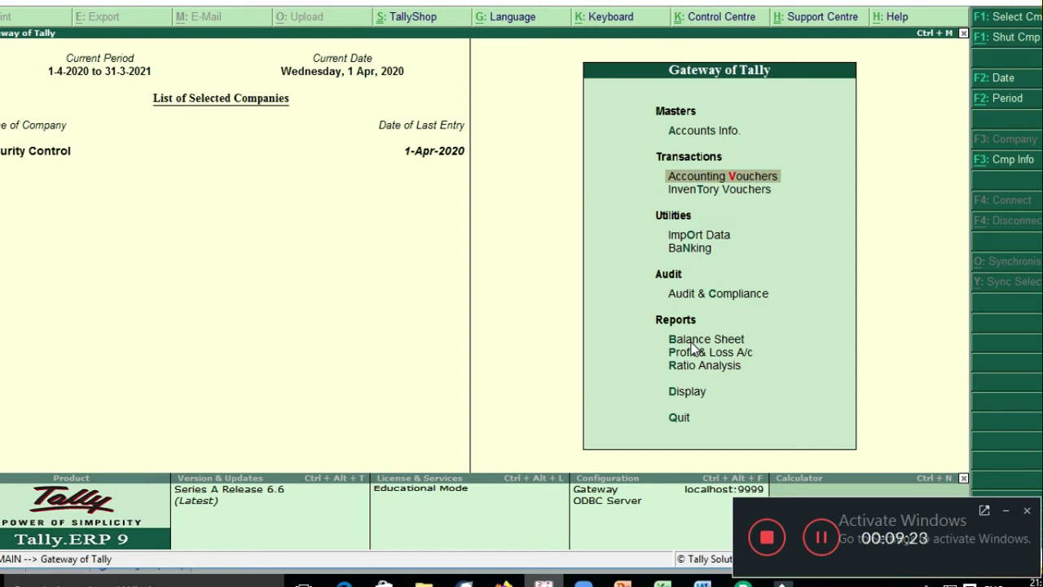
{"action": "key", "text": "Down"}
{"action": "key", "text": "Down"}
{"action": "key", "text": "Down"}
{"action": "key", "text": "Down"}
{"action": "key", "text": "Down"}
{"action": "key", "text": "Down"}
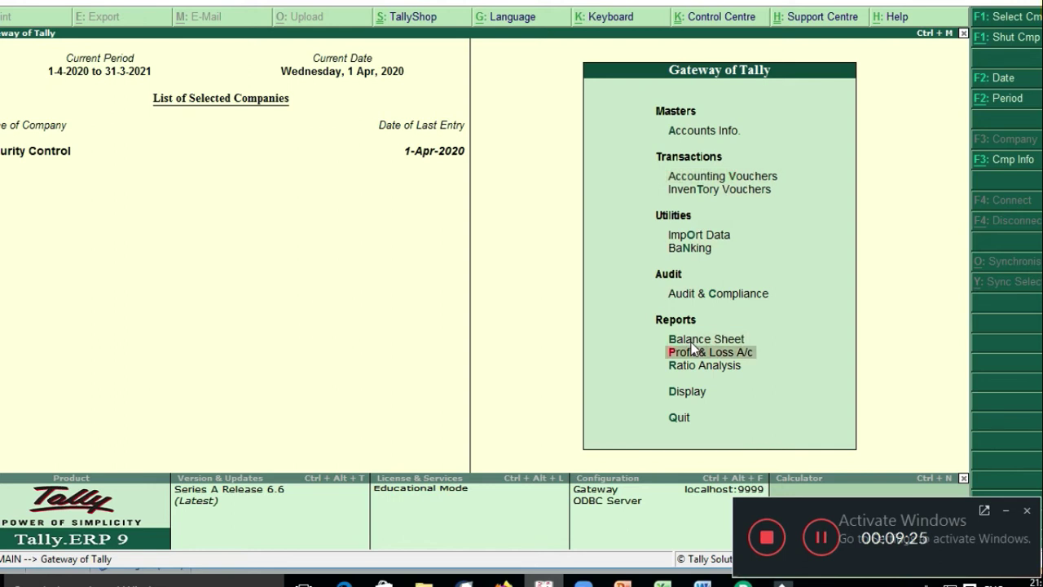
{"action": "key", "text": "Down"}
{"action": "key", "text": "Down"}
{"action": "key", "text": "Return"}
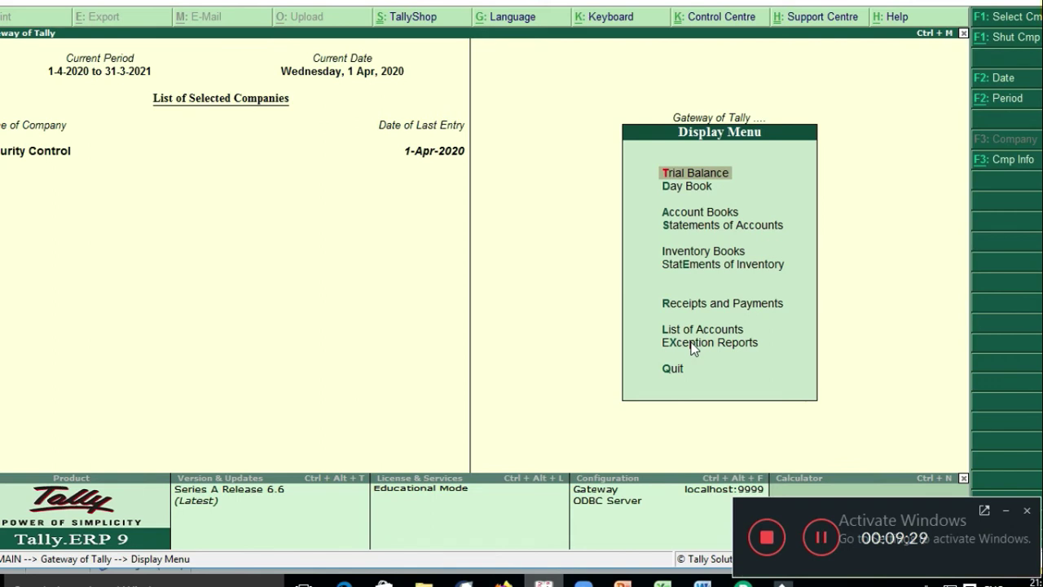
{"action": "key", "text": "Return"}
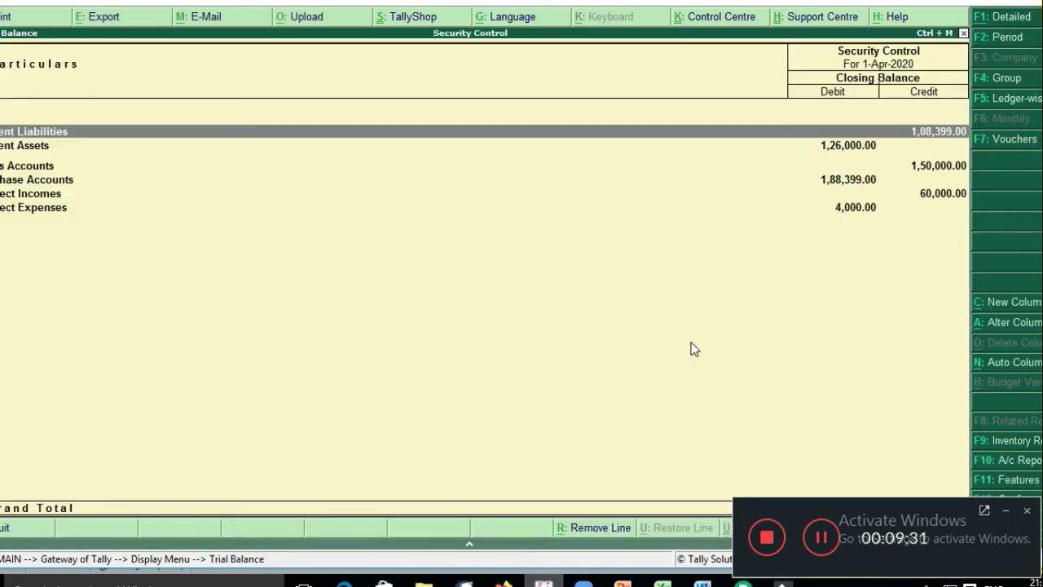
Step: Try the Trial Balance print options, then cancel and close the report
{"action": "key", "text": "alt+p"}
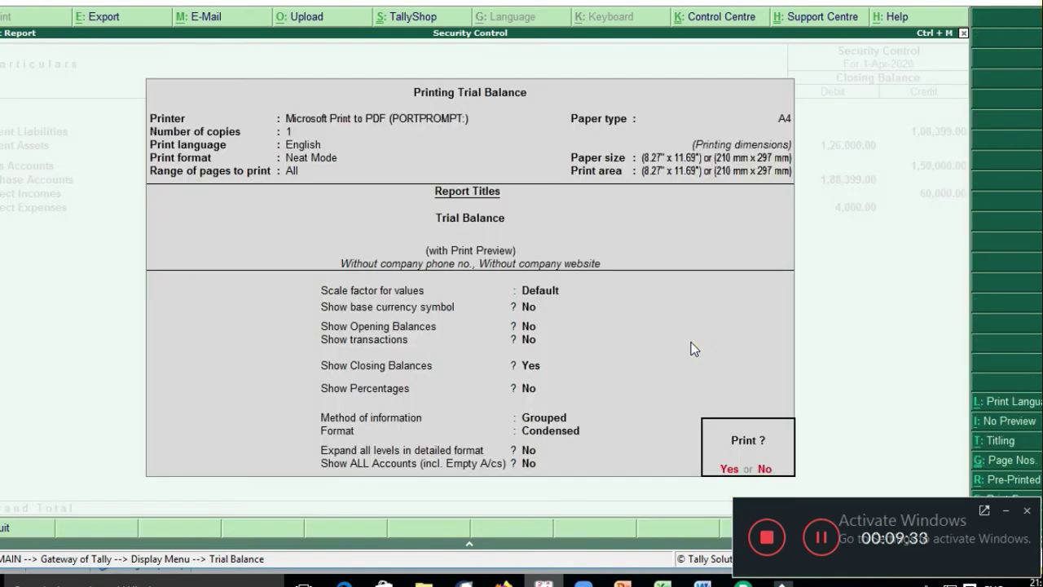
{"action": "key", "text": "n"}
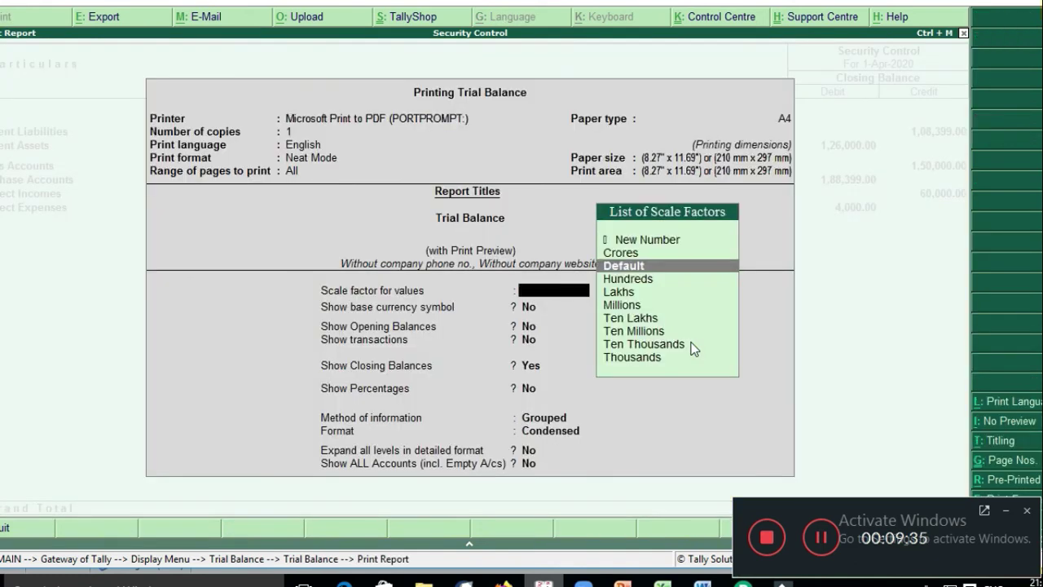
{"action": "key", "text": "Escape"}
{"action": "key", "text": "Escape"}
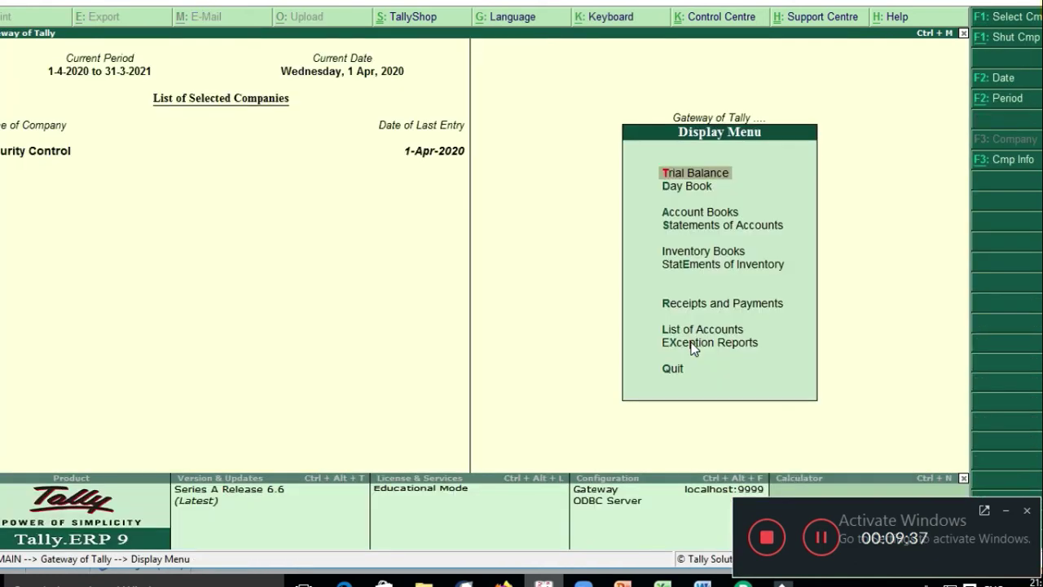
{"action": "key", "text": "Escape"}
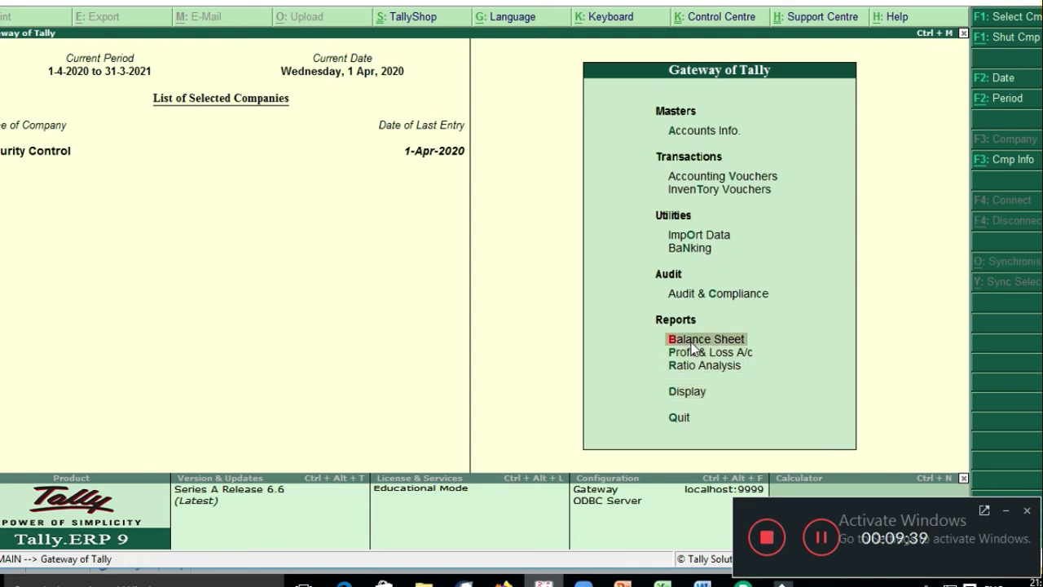
Step: Open Profit & Loss A/c, get refused further access, and back out to the quit prompt
{"action": "left_click", "coordinate": [693, 350]}
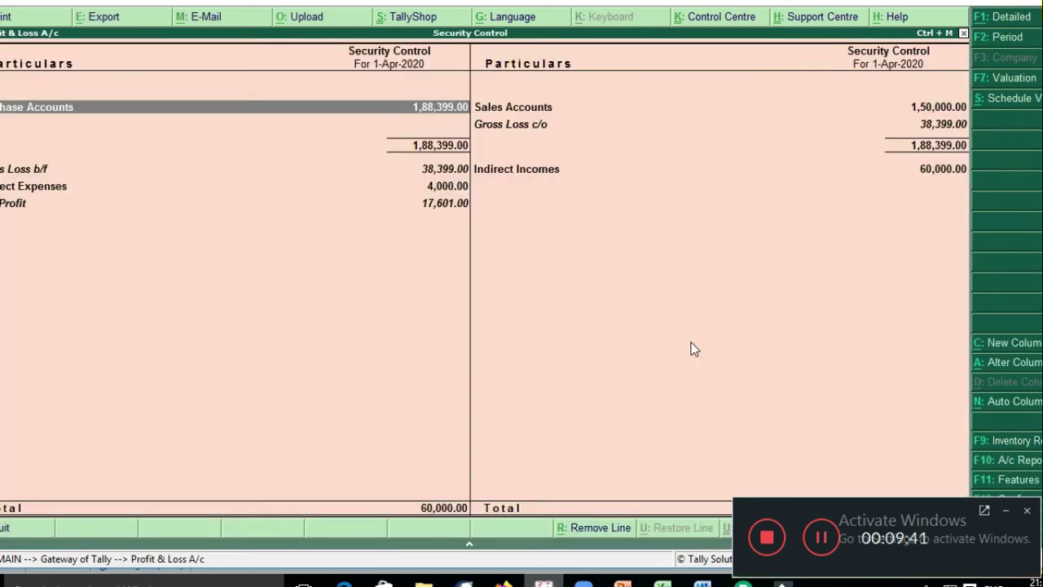
{"action": "key", "text": "Return"}
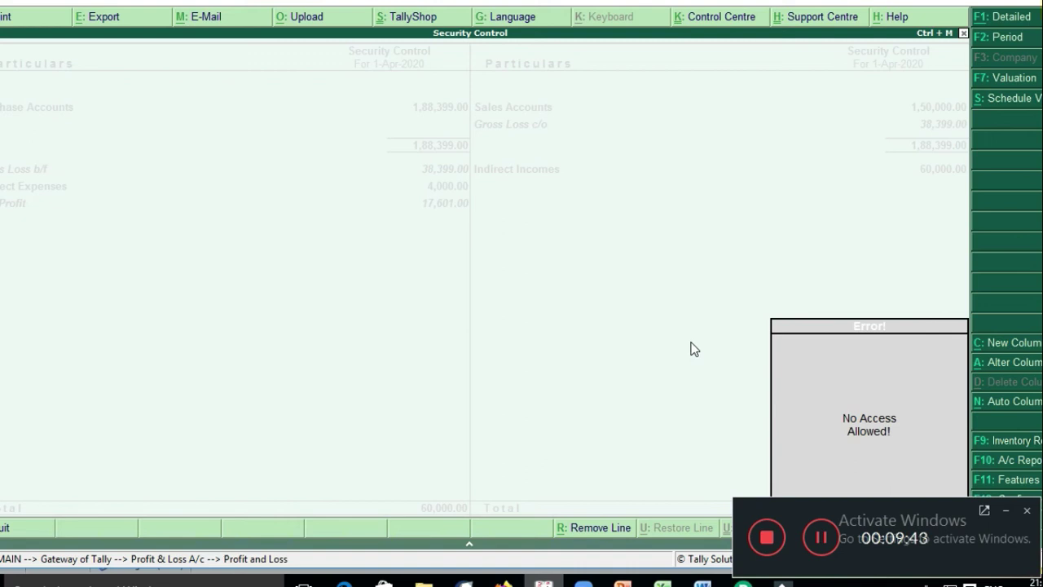
{"action": "key", "text": "Escape"}
{"action": "key", "text": "Escape"}
{"action": "key", "text": "Escape"}
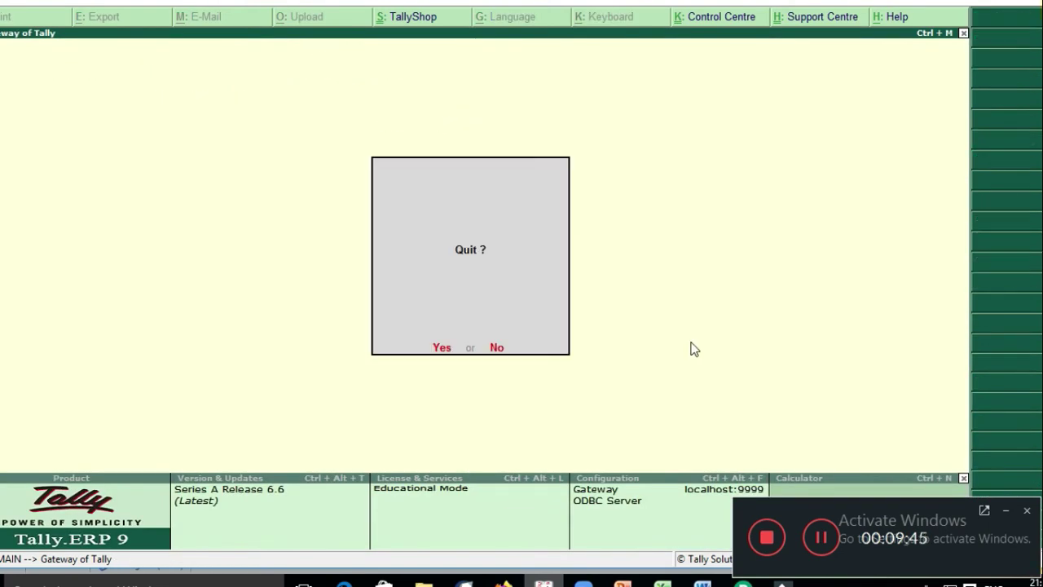
{"action": "key", "text": "Escape"}
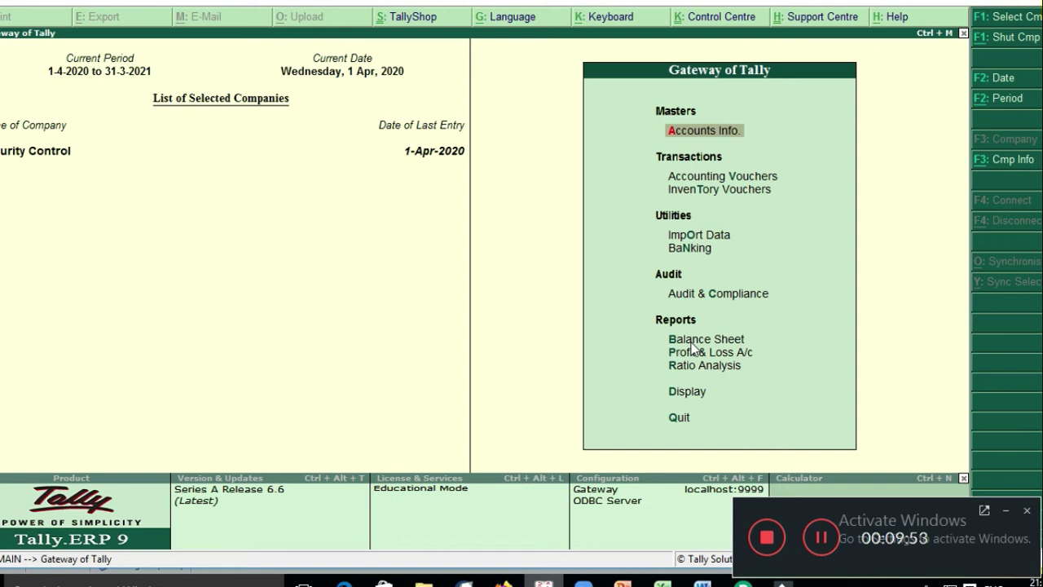
Step: Start a Payment voucher dated 2-Apr-2020: Salary debit 5000, Cash credit
{"action": "key", "text": "v"}
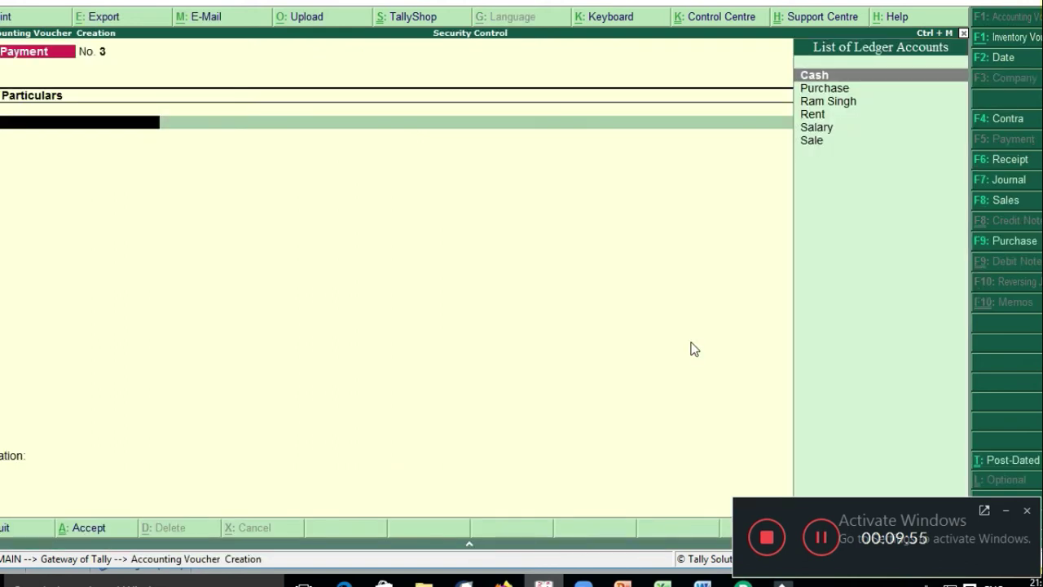
{"action": "key", "text": "F2"}
{"action": "key", "text": "Return"}
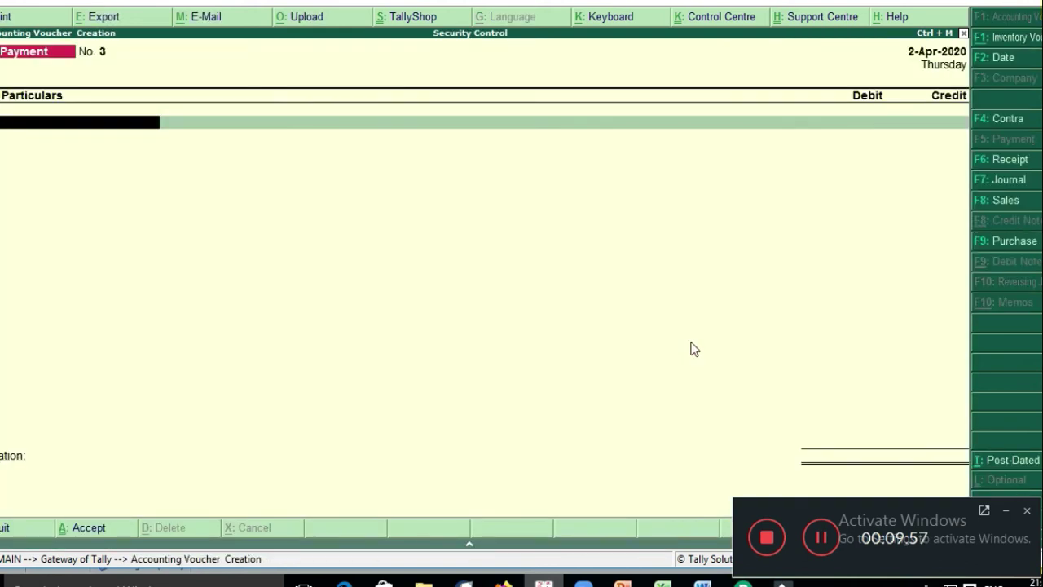
{"action": "key", "text": "Down"}
{"action": "key", "text": "Down"}
{"action": "key", "text": "Down"}
{"action": "key", "text": "Down"}
{"action": "key", "text": "Down"}
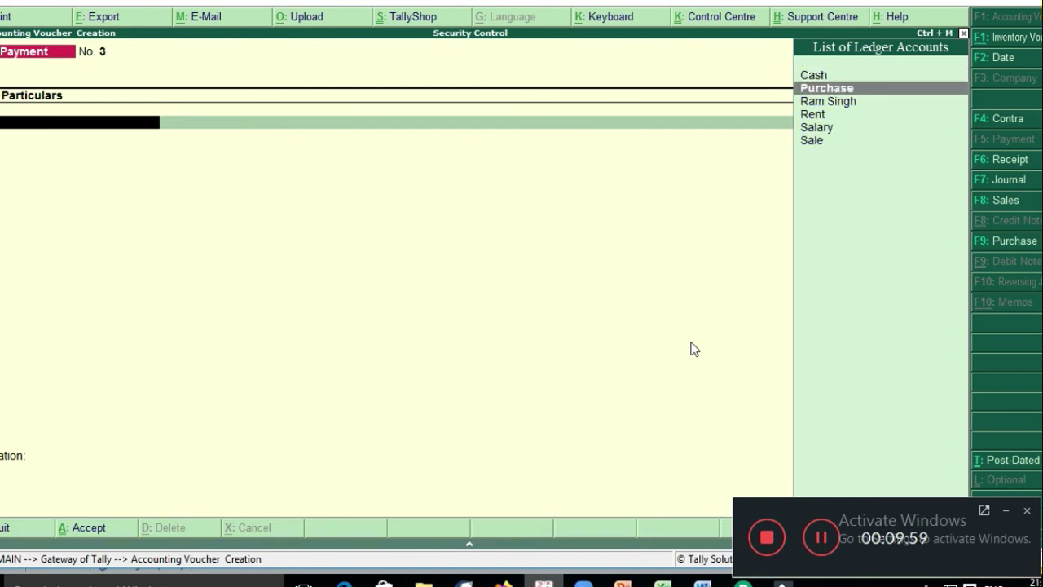
{"action": "key", "text": "Return"}
{"action": "type", "text": "5000"}
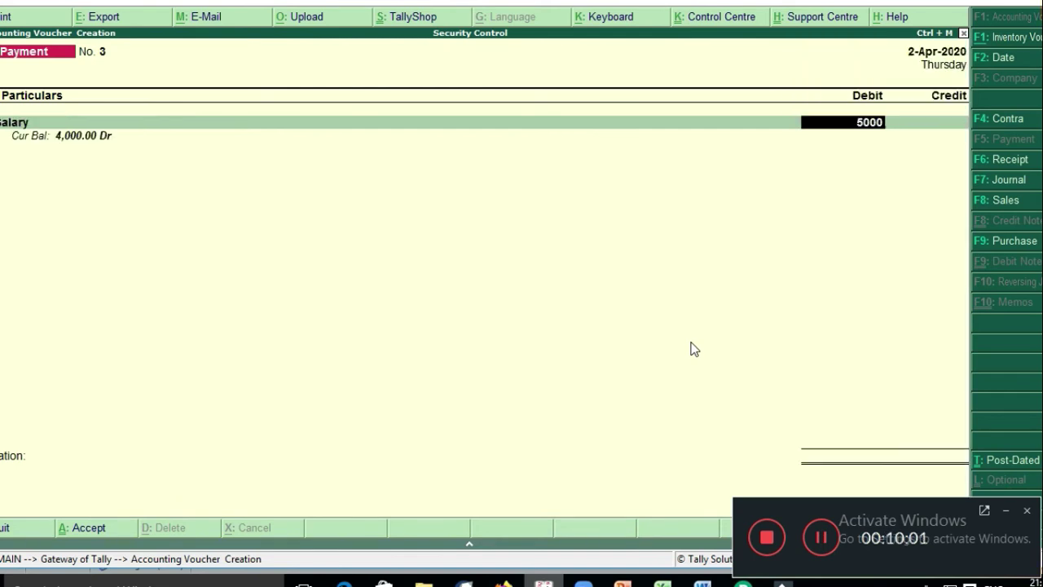
{"action": "key", "text": "Return"}
{"action": "key", "text": "Return"}
{"action": "key", "text": "Return"}
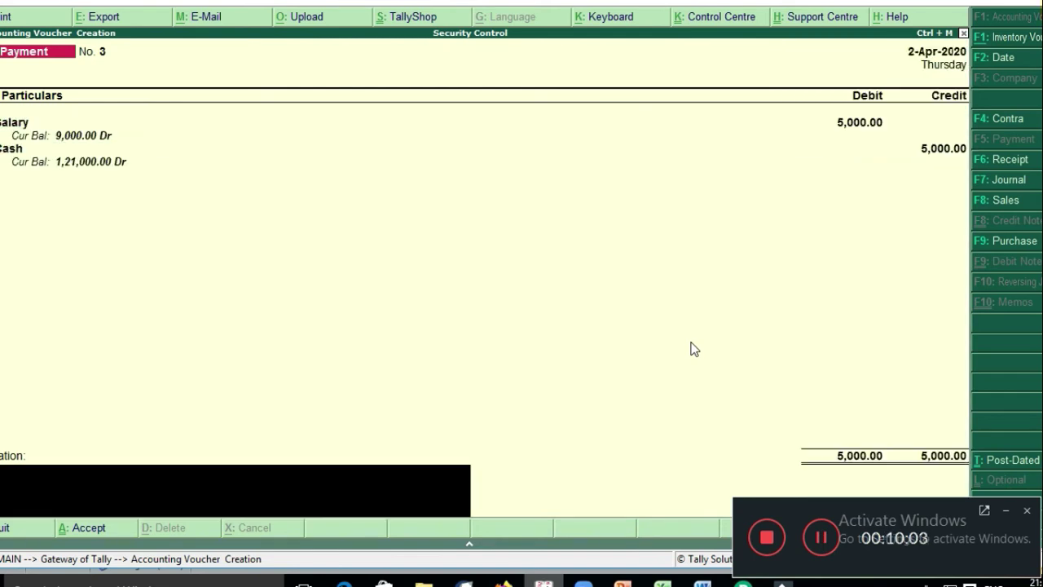
{"action": "key", "text": "Return"}
{"action": "key", "text": "Return"}
Step: Re-date the payment to 1-May-2020 with Salary debited 6,000 from Cash
{"action": "key", "text": "F2"}
{"action": "type", "text": "1-5"}
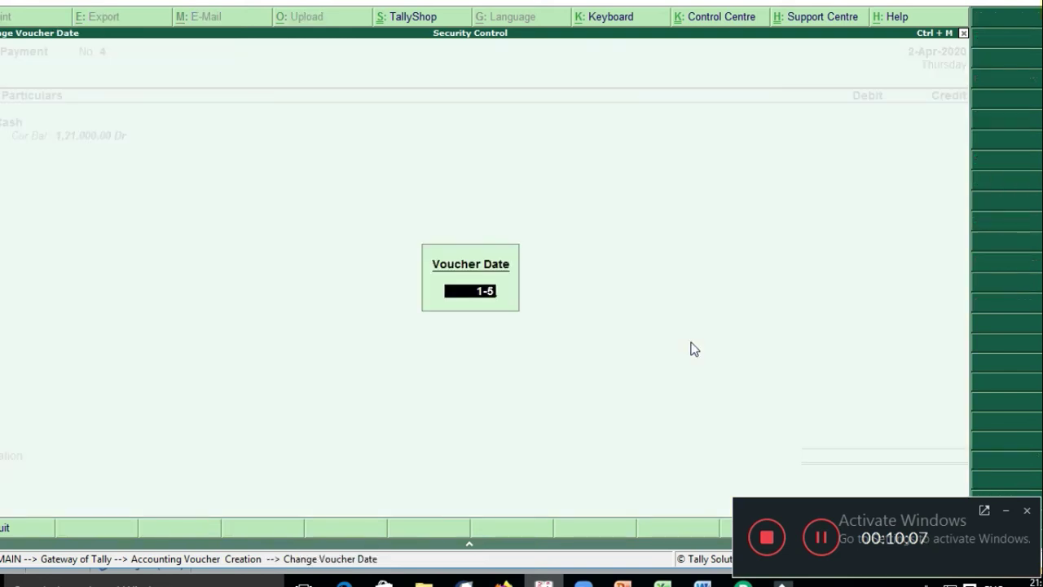
{"action": "key", "text": "Return"}
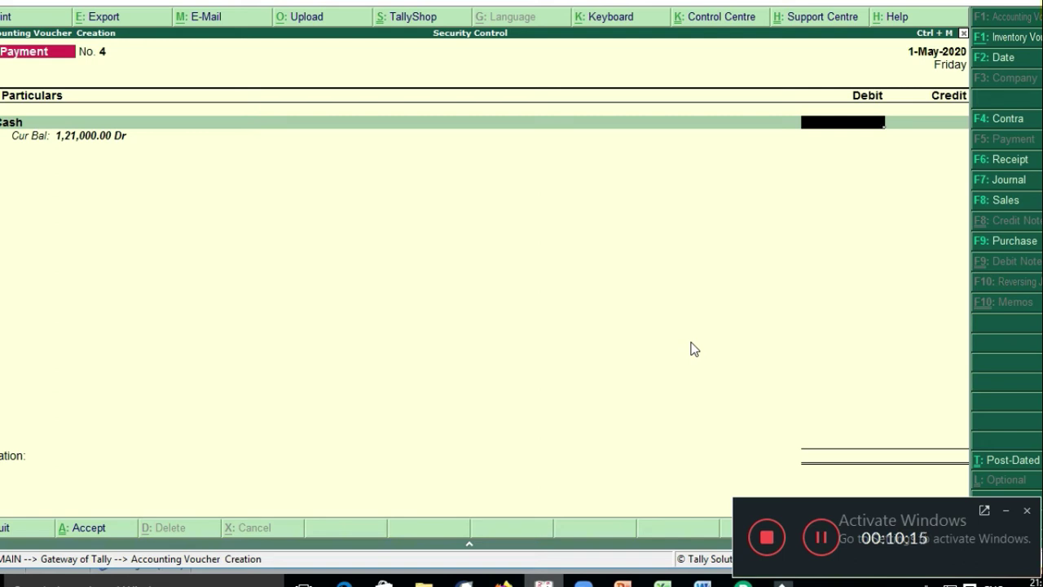
{"action": "key", "text": "BackSpace"}
{"action": "type", "text": "sal"}
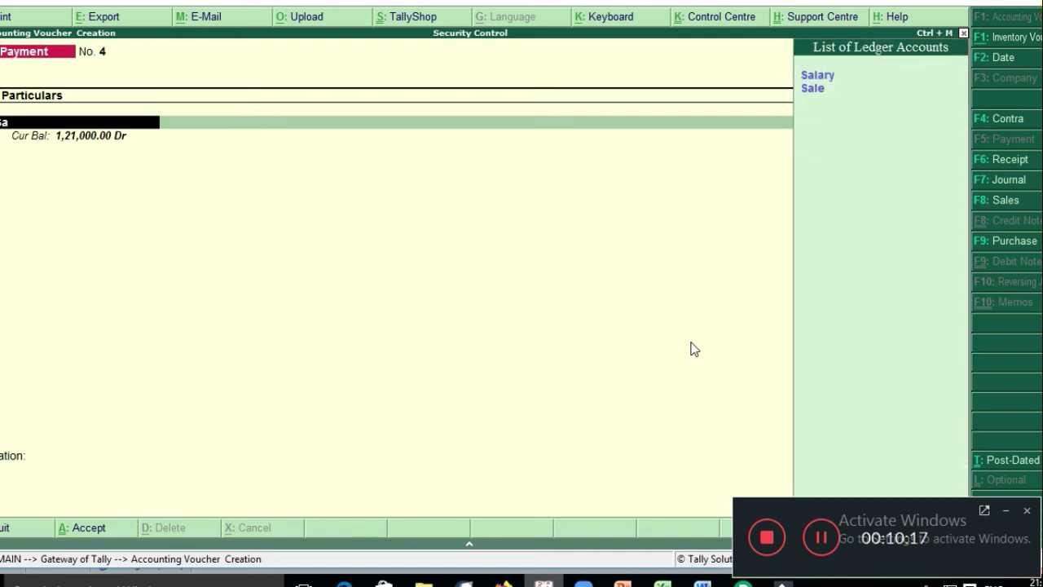
{"action": "key", "text": "Return"}
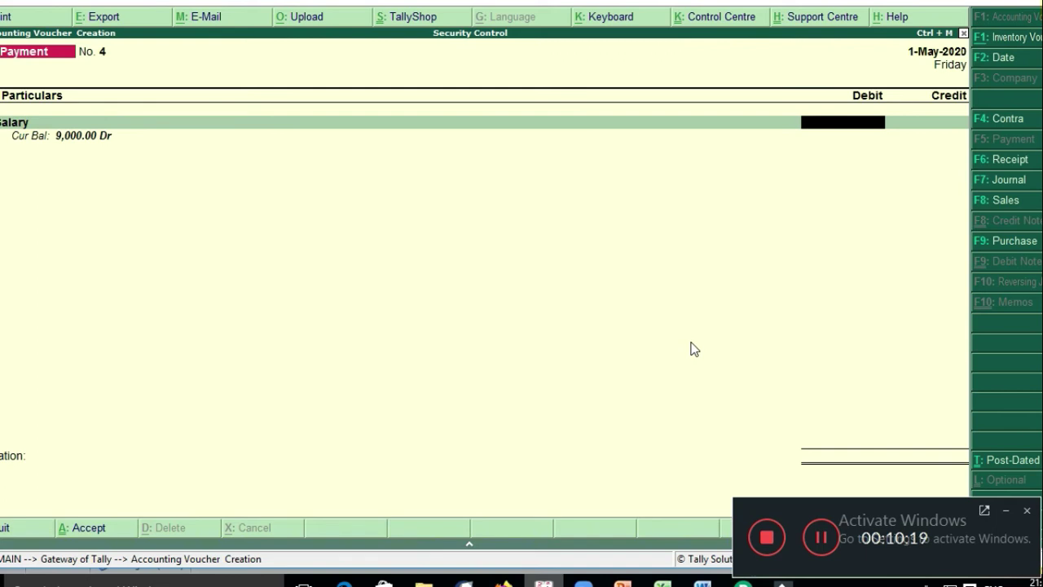
{"action": "type", "text": "6,000"}
{"action": "key", "text": "Return"}
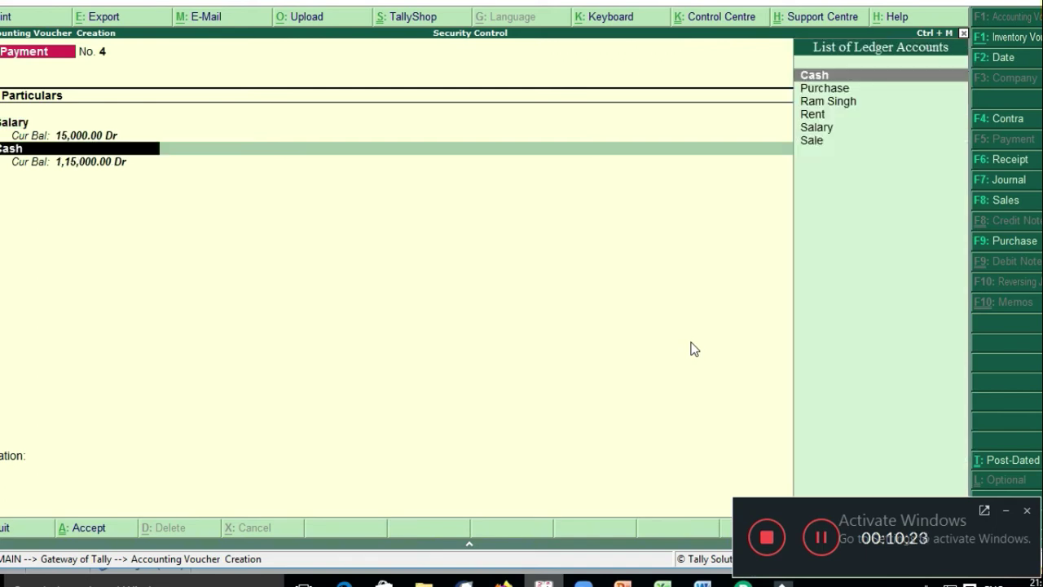
{"action": "key", "text": "Return"}
{"action": "key", "text": "Return"}
{"action": "key", "text": "Return"}
{"action": "key", "text": "Return"}
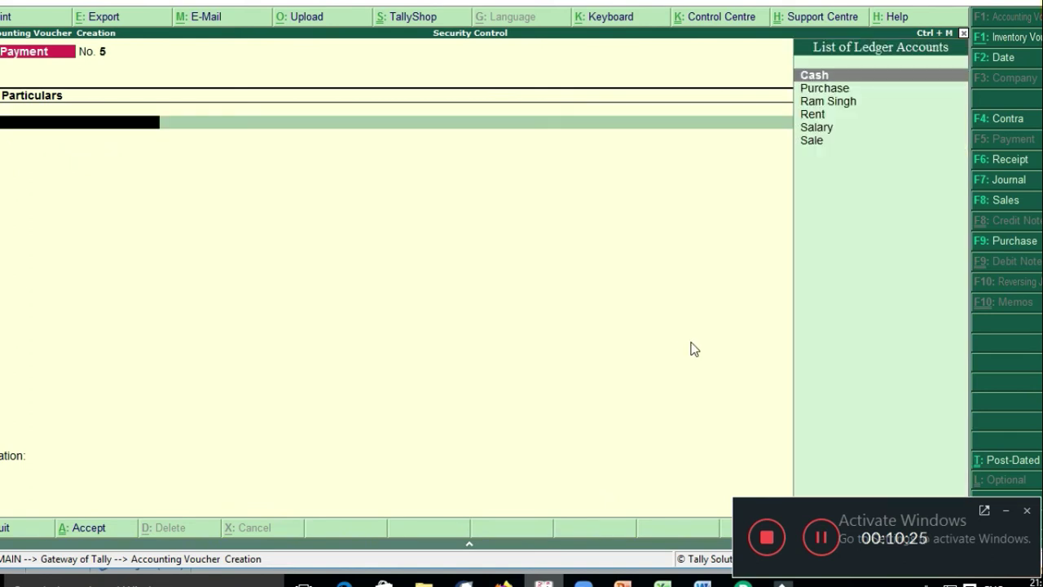
Step: Save an 8,000 Rent receipt into Cash dated 2-May-2020 and leave voucher entry
{"action": "key", "text": "F2"}
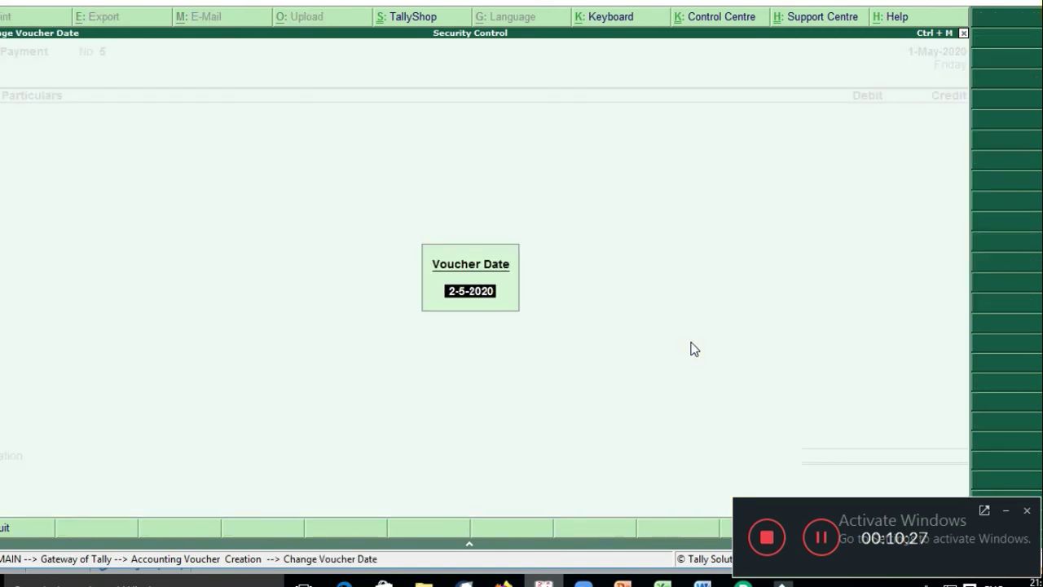
{"action": "key", "text": "Return"}
{"action": "key", "text": "Down"}
{"action": "key", "text": "Down"}
{"action": "key", "text": "Down"}
{"action": "key", "text": "Down"}
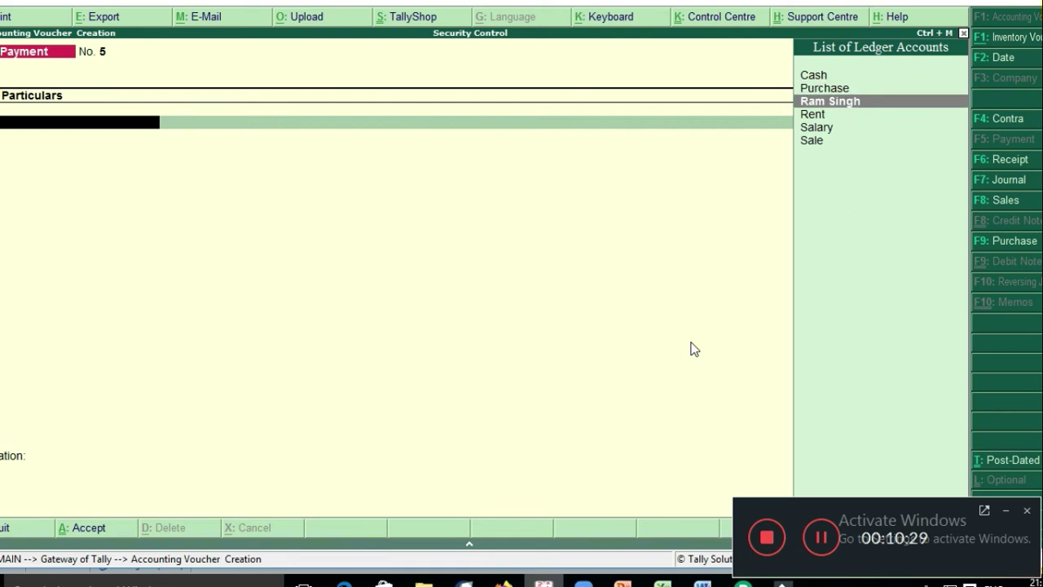
{"action": "key", "text": "Return"}
{"action": "key", "text": "F6"}
{"action": "key", "text": "Return"}
{"action": "type", "text": "8000"}
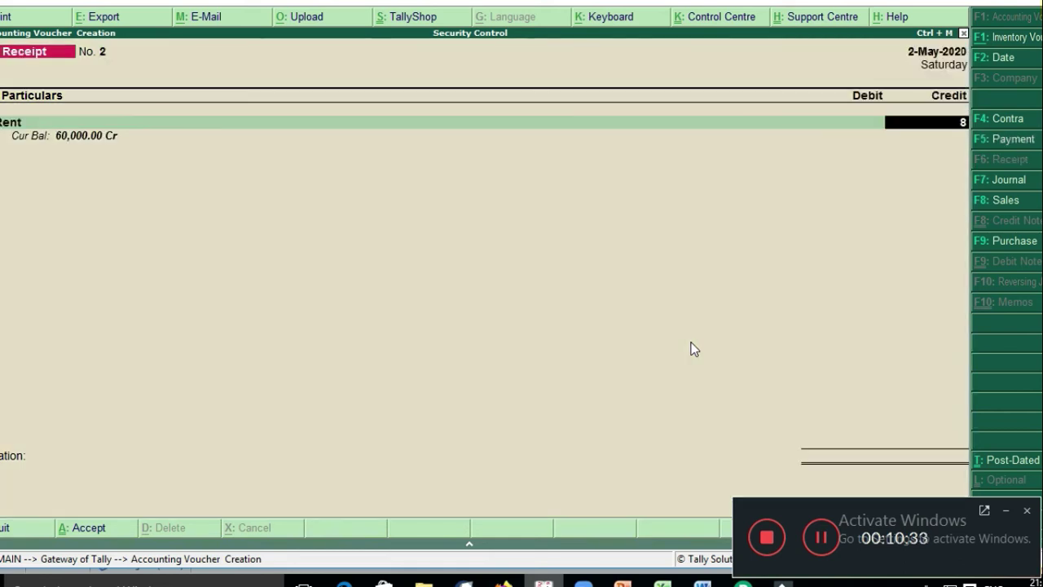
{"action": "key", "text": "Return"}
{"action": "key", "text": "Return"}
{"action": "key", "text": "Return"}
{"action": "key", "text": "Return"}
{"action": "key", "text": "Return"}
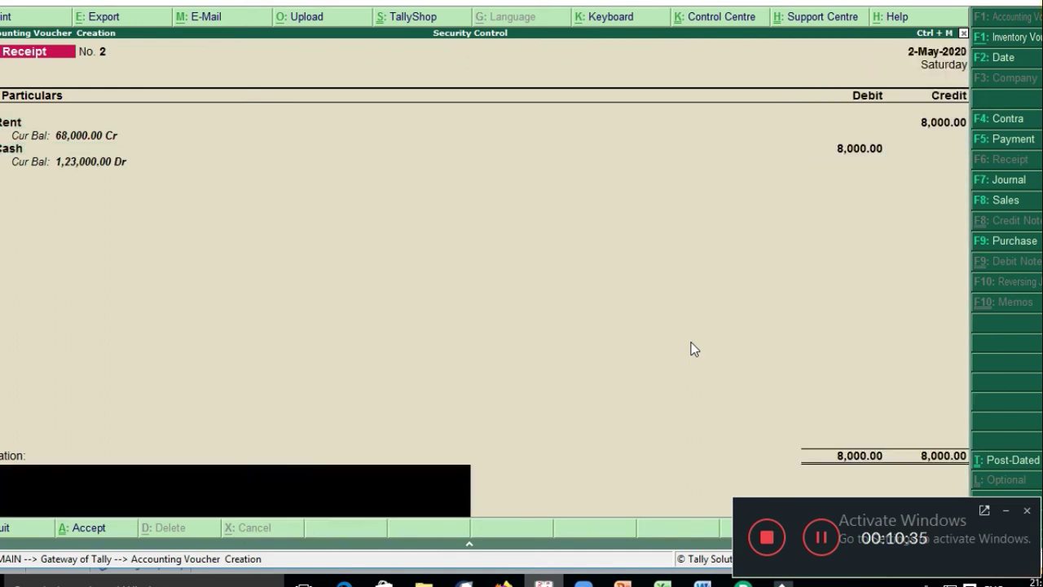
{"action": "key", "text": "Return"}
{"action": "key", "text": "Return"}
{"action": "key", "text": "Return"}
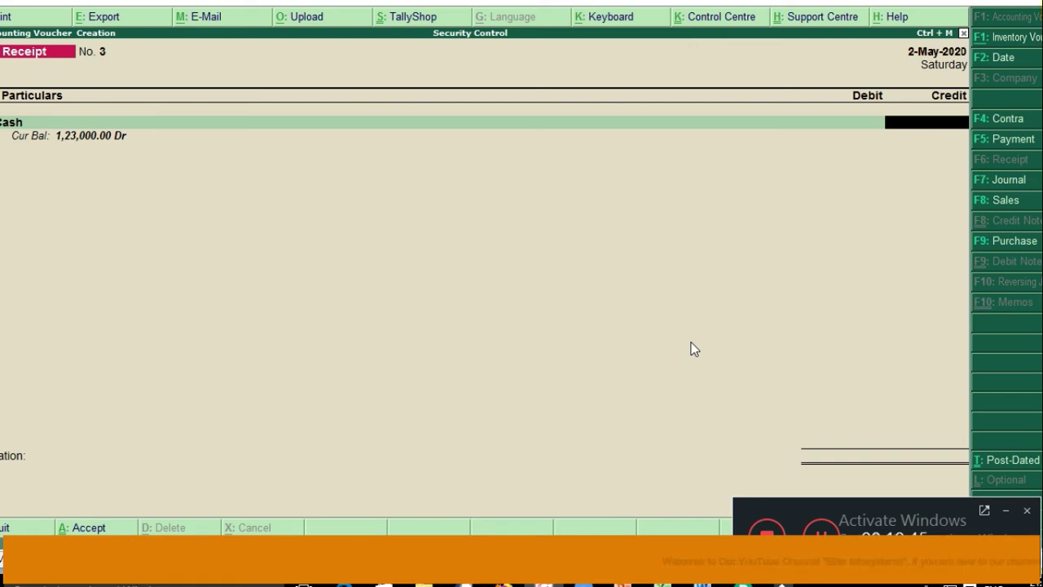
{"action": "key", "text": "Escape"}
{"action": "key", "text": "Return"}
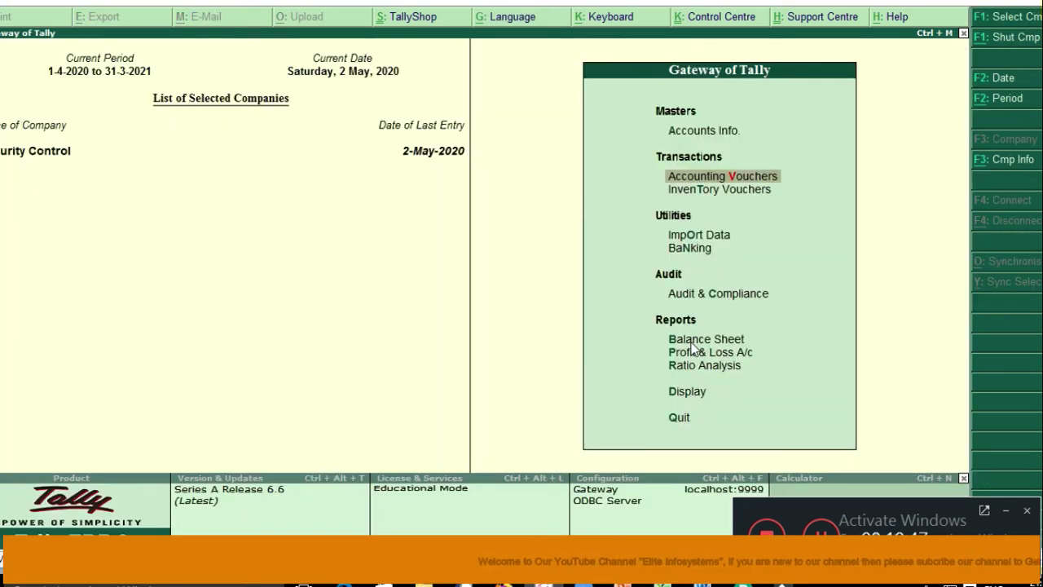
{"action": "key", "text": "d"}
{"action": "key", "text": "a"}
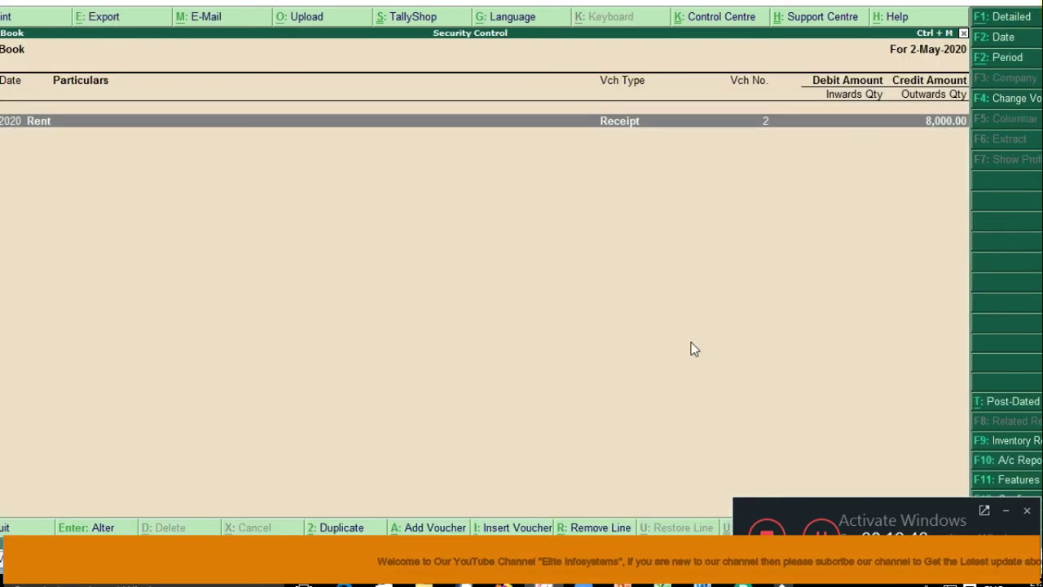
{"action": "key", "text": "F2"}
{"action": "key", "text": "Return"}
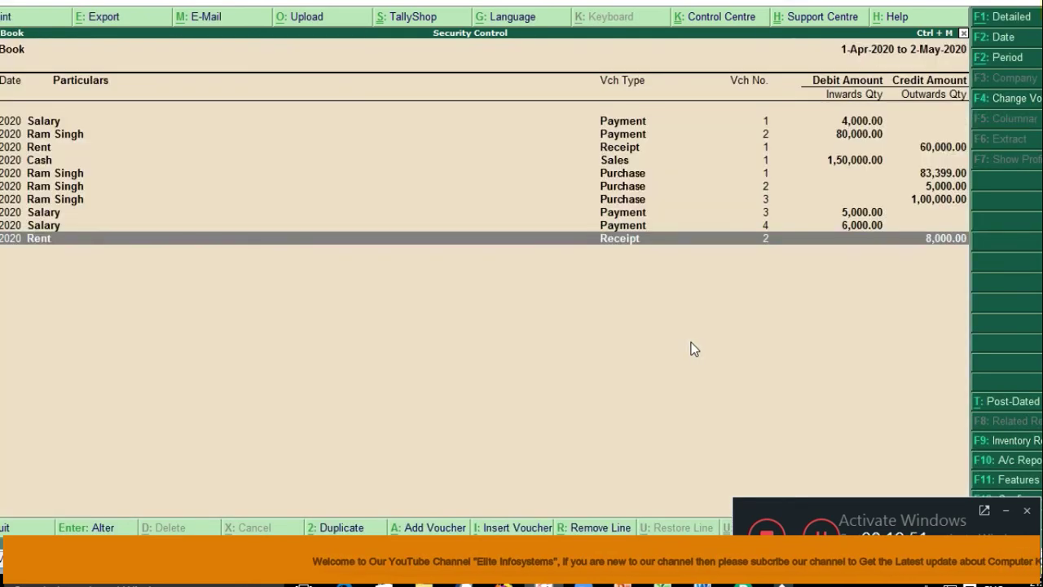
{"action": "key", "text": "Up"}
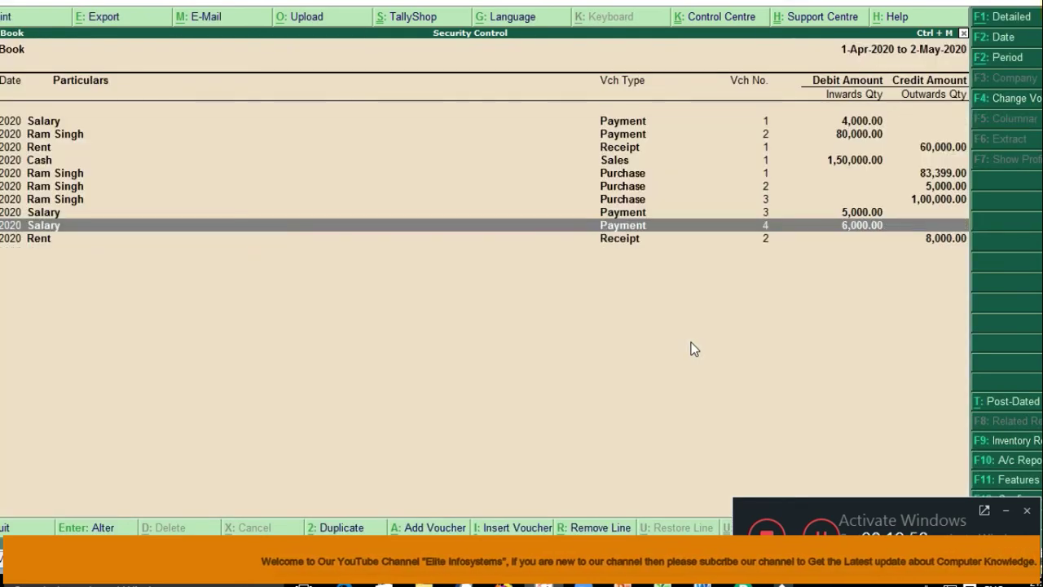
{"action": "key", "text": "Down"}
{"action": "key", "text": "Up"}
{"action": "key", "text": "Up"}
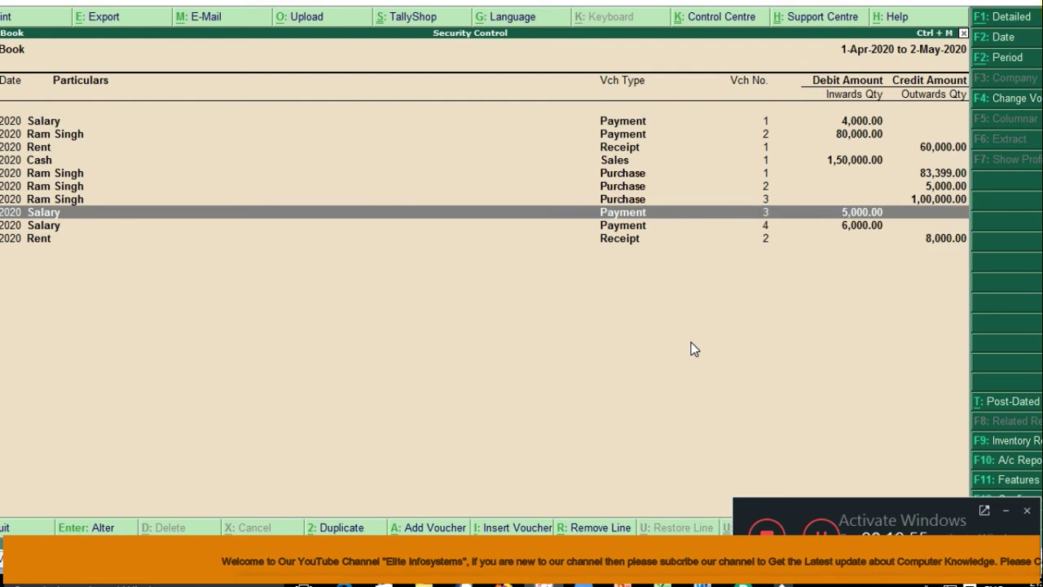
{"action": "key", "text": "Return"}
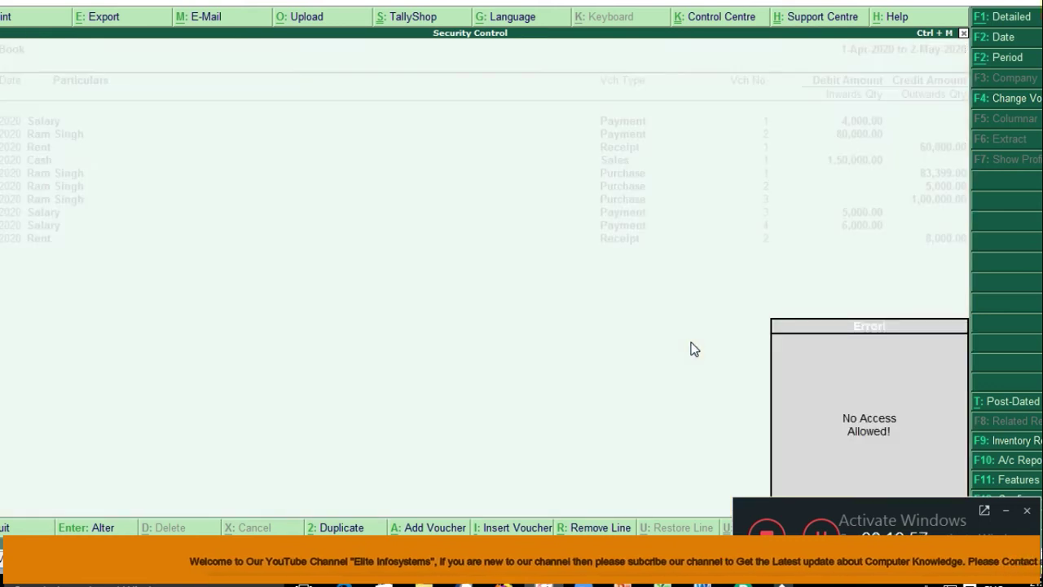
{"action": "key", "text": "Down"}
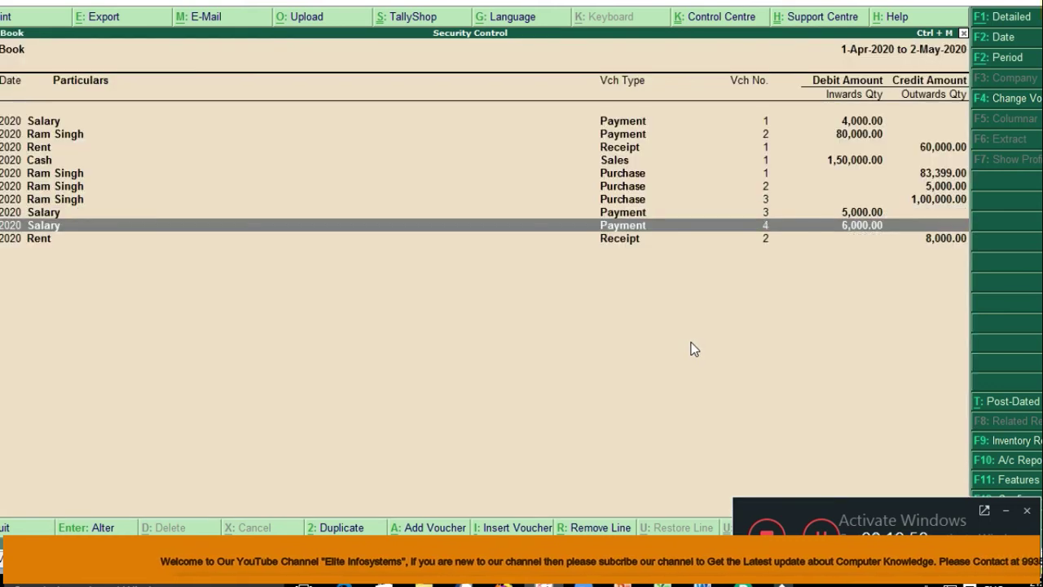
{"action": "key", "text": "Return"}
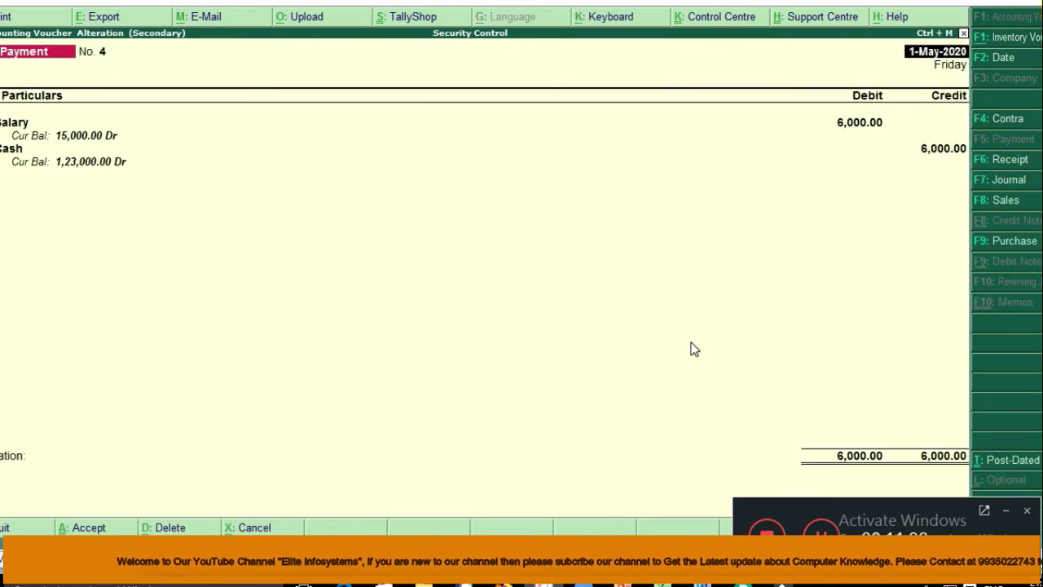
{"action": "key", "text": "Escape"}
{"action": "key", "text": "Escape"}
{"action": "key", "text": "Return"}
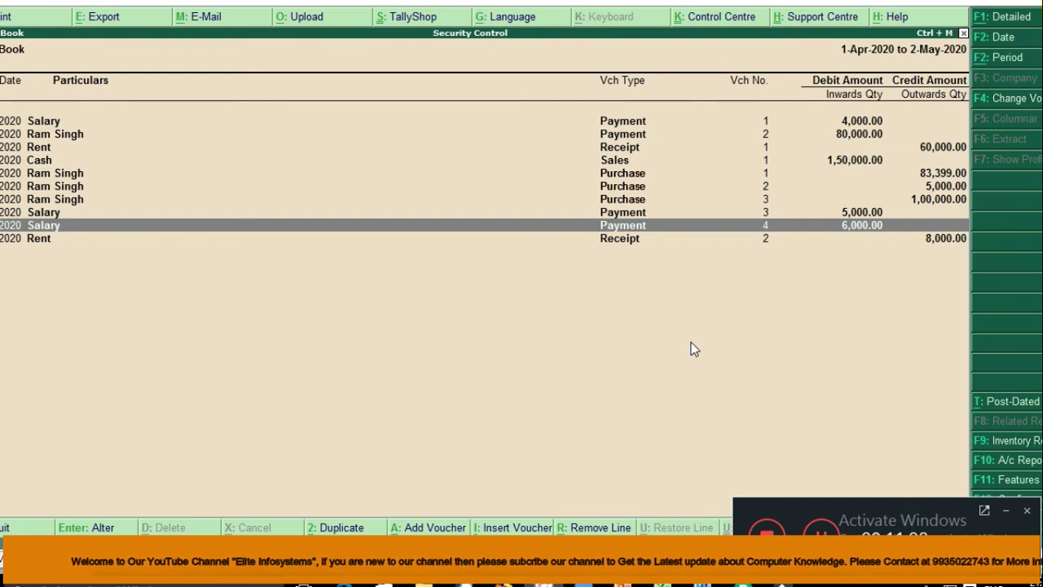
{"action": "key", "text": "Escape"}
{"action": "key", "text": "Escape"}
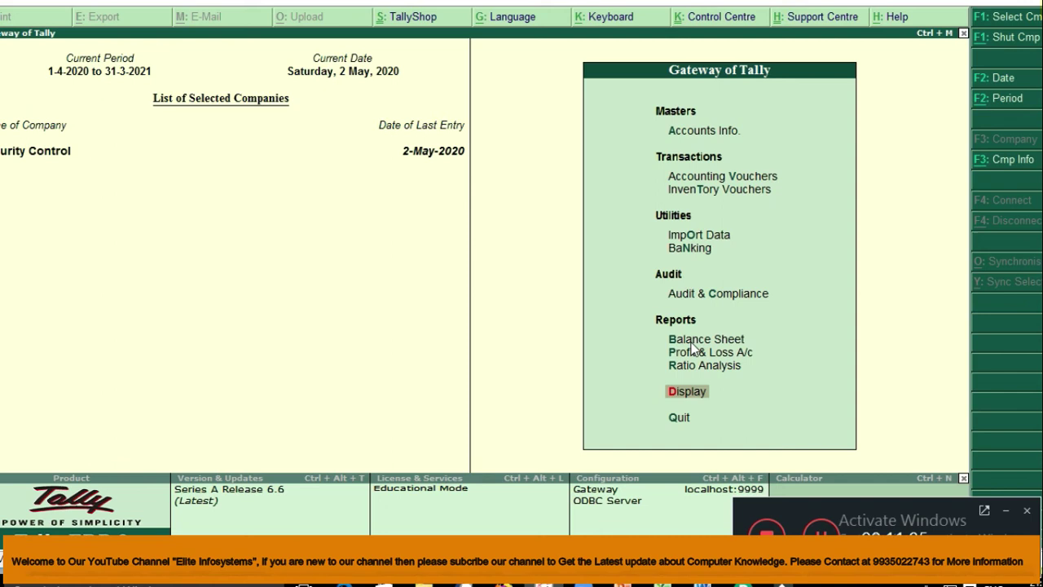
Step: Shut the Security Control company from Company Info
{"action": "key", "text": "alt+F3"}
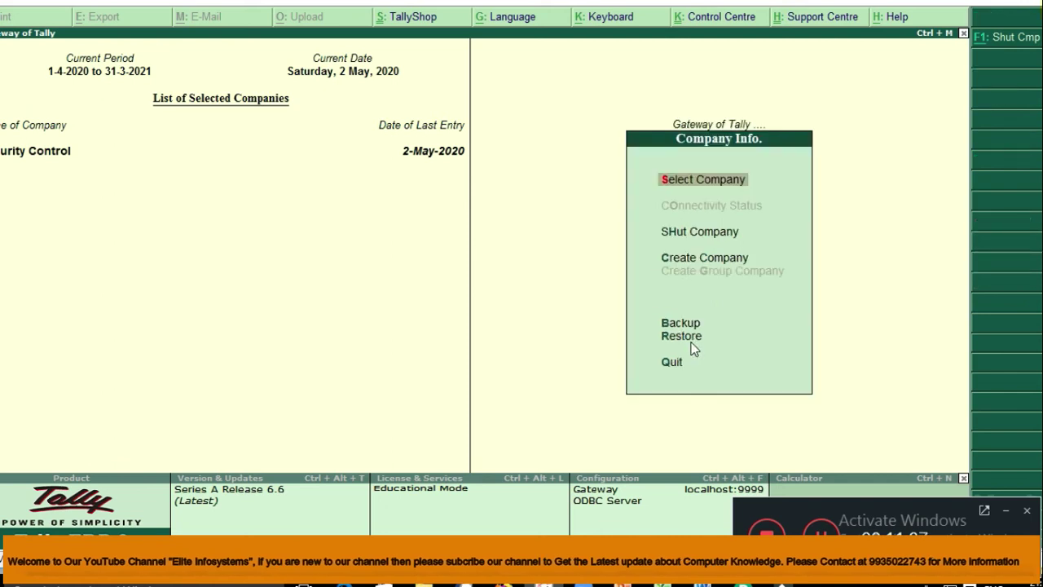
{"action": "left_click", "coordinate": [693, 348]}
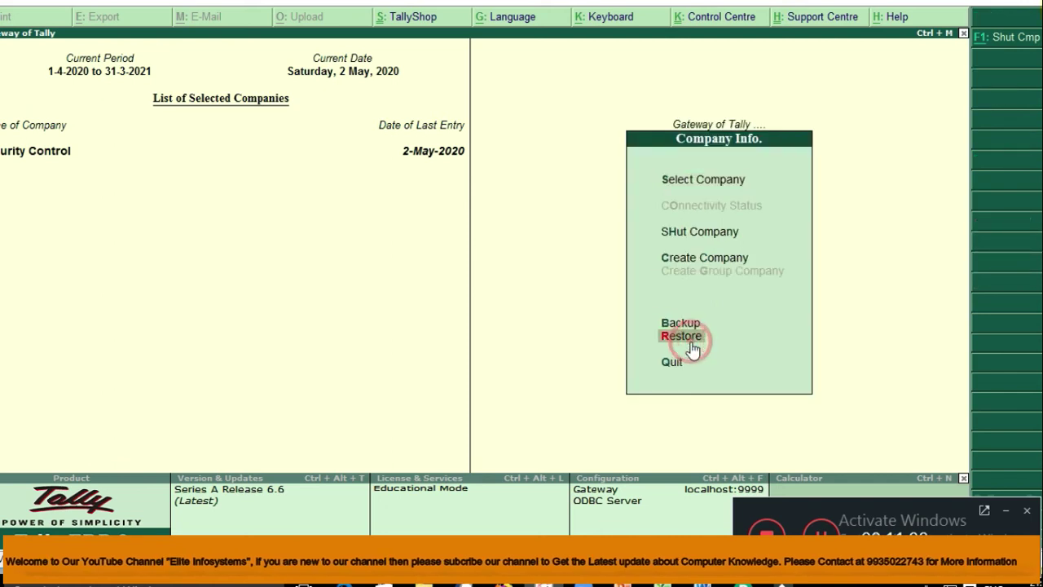
{"action": "key", "text": "Down"}
{"action": "key", "text": "Down"}
{"action": "key", "text": "Up"}
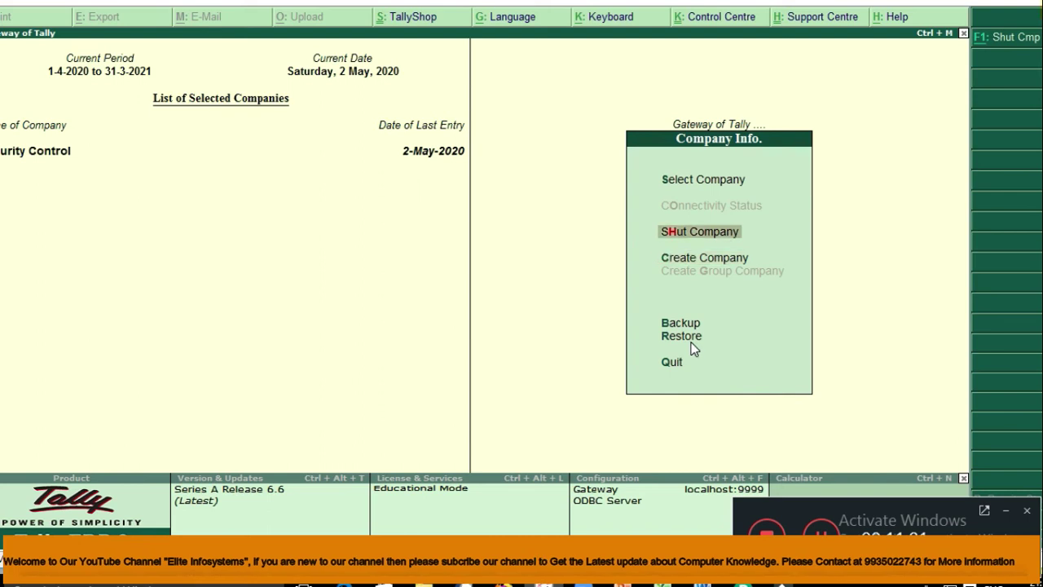
{"action": "key", "text": "Return"}
{"action": "key", "text": "Return"}
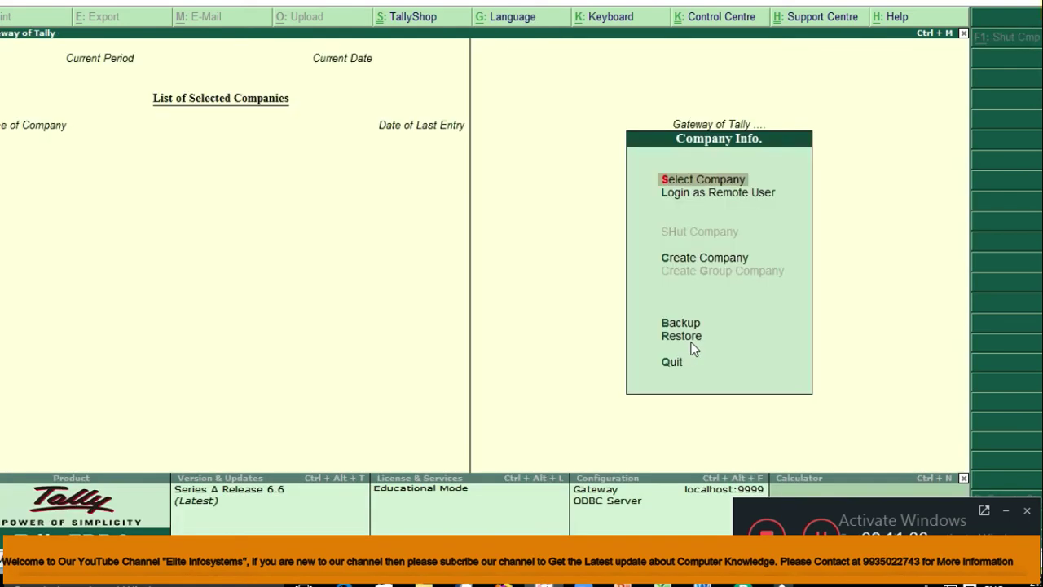
Step: Select Security Control again and log in with a different user name and password
{"action": "left_click", "coordinate": [689, 341]}
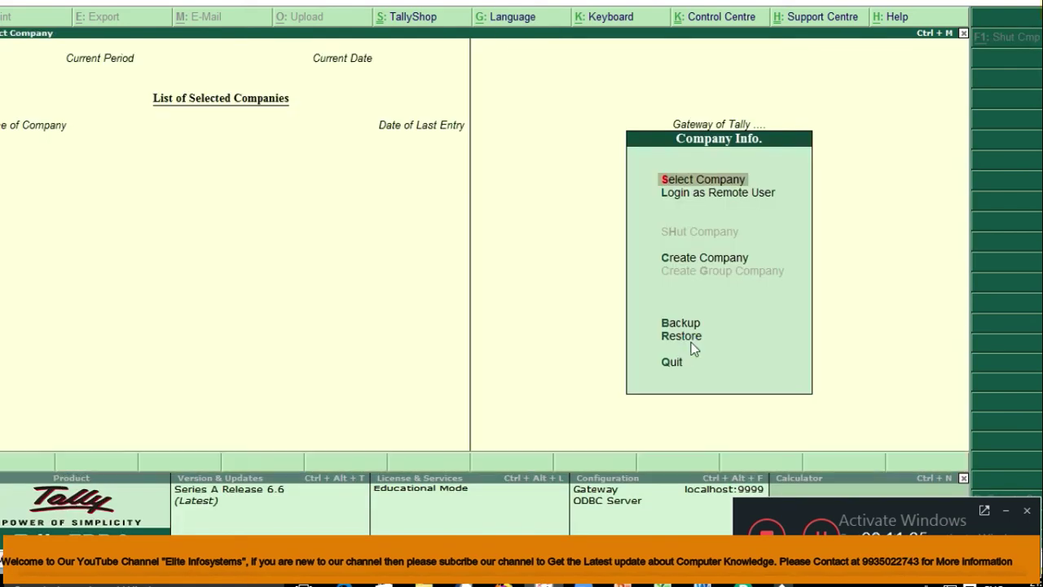
{"action": "key", "text": "Return"}
{"action": "key", "text": "Up"}
{"action": "key", "text": "Up"}
{"action": "key", "text": "Up"}
{"action": "key", "text": "Up"}
{"action": "key", "text": "Up"}
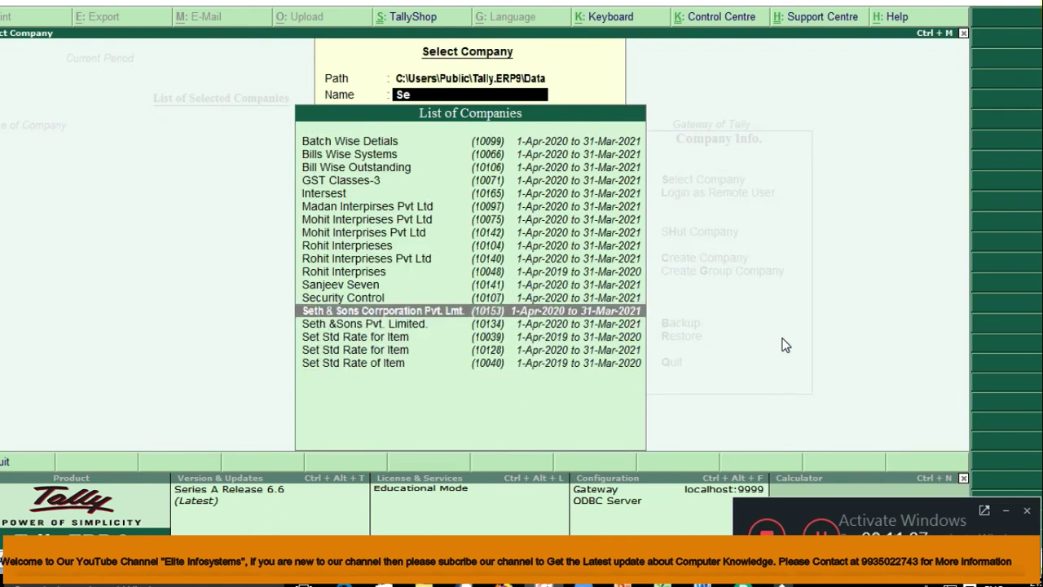
{"action": "key", "text": "Return"}
{"action": "type", "text": "pankaj"}
{"action": "key", "text": "Return"}
{"action": "type", "text": "123"}
{"action": "key", "text": "Return"}
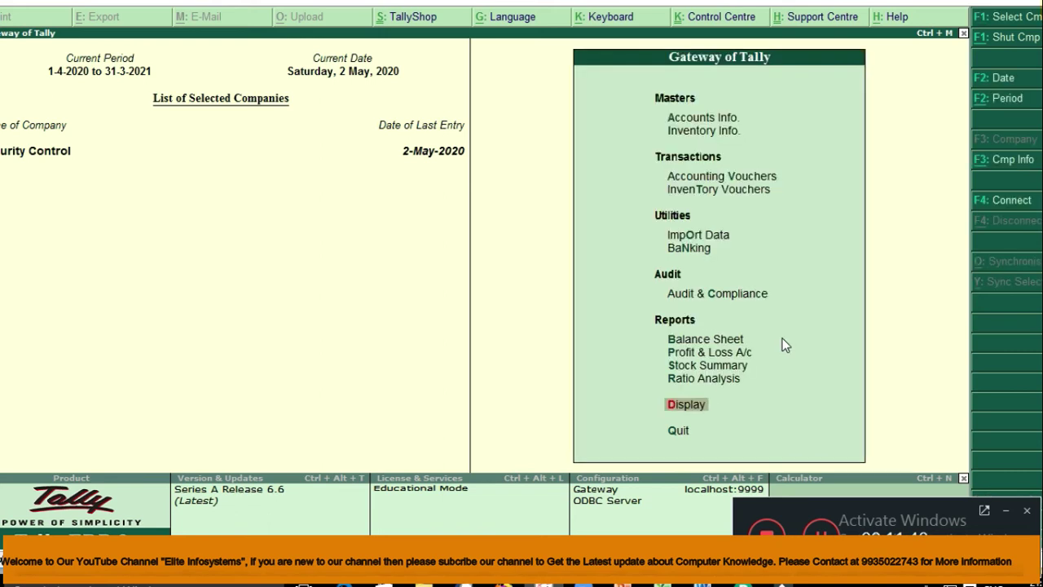
Step: Open Tally Audit's voucher type-wise statistics under Statements of Accounts
{"action": "key", "text": "Return"}
{"action": "key", "text": "Down"}
{"action": "key", "text": "Down"}
{"action": "key", "text": "Down"}
{"action": "key", "text": "Return"}
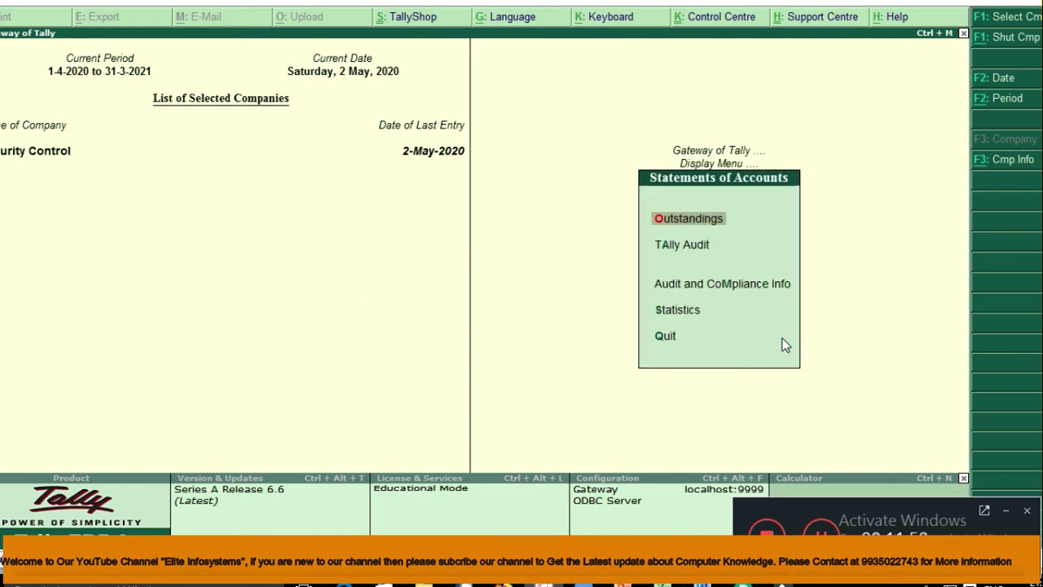
{"action": "key", "text": "Down"}
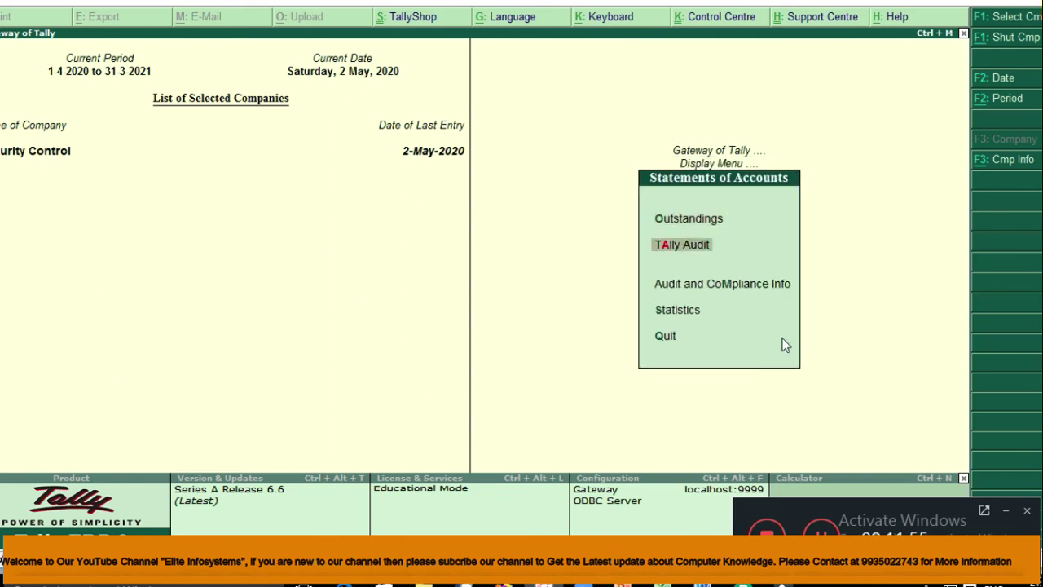
{"action": "key", "text": "Return"}
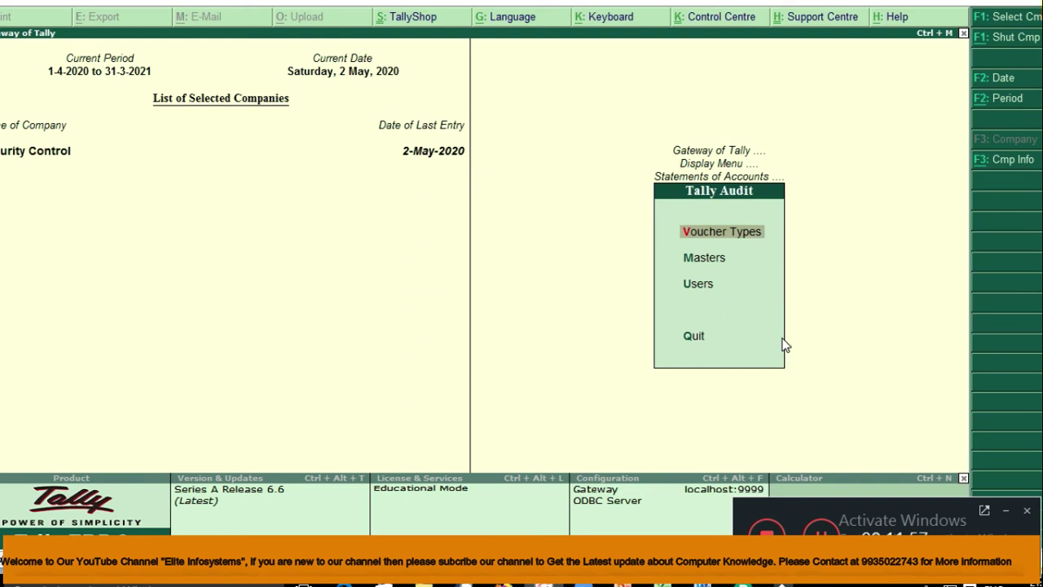
{"action": "key", "text": "Return"}
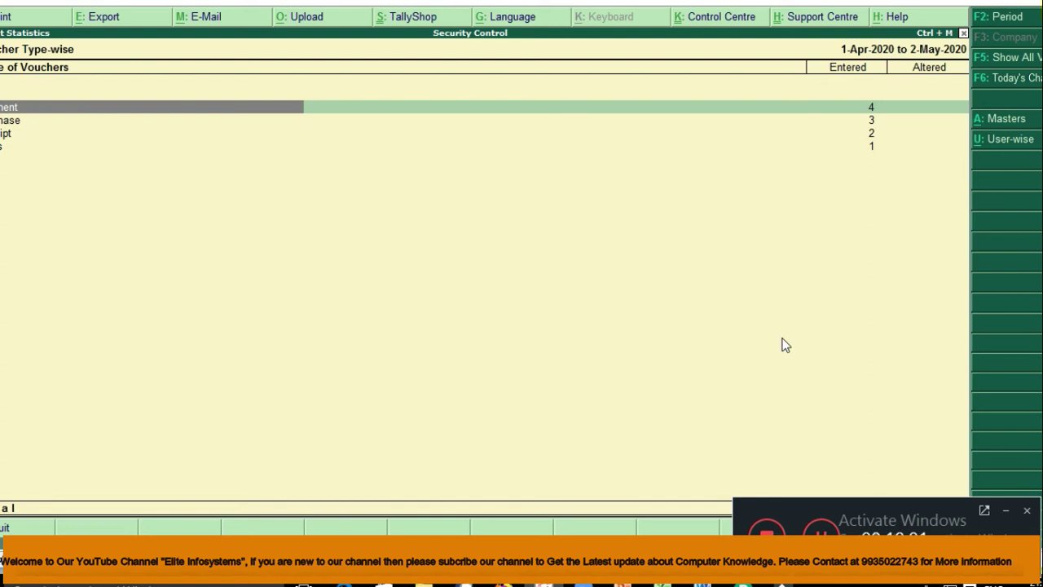
{"action": "key", "text": "Down"}
{"action": "key", "text": "Up"}
Step: List all altered vouchers, accept the first two payments singly, then accept all the rest
{"action": "left_click", "coordinate": [997, 60]}
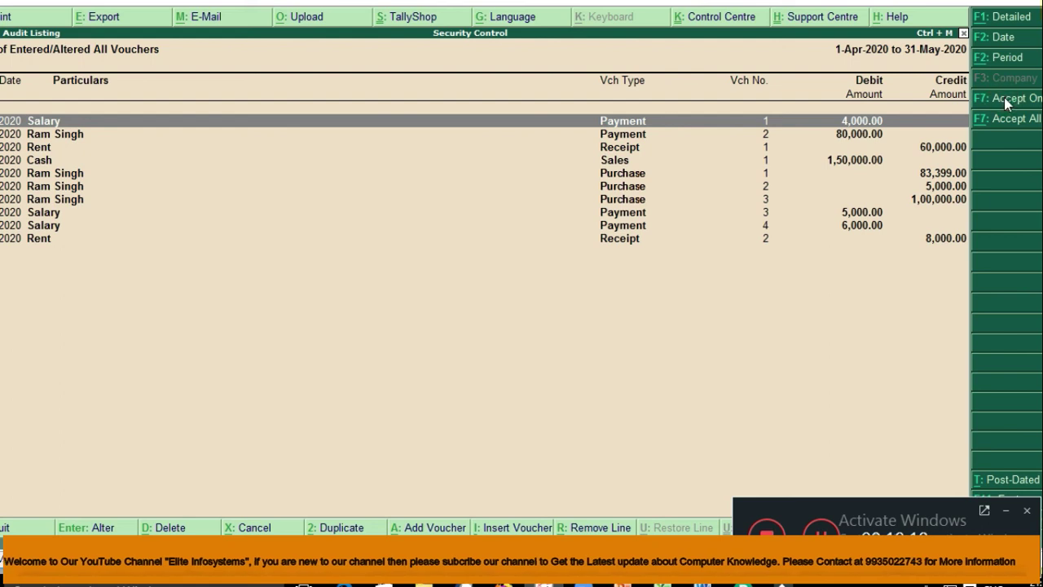
{"action": "left_click", "coordinate": [1008, 101]}
{"action": "left_click", "coordinate": [1005, 97]}
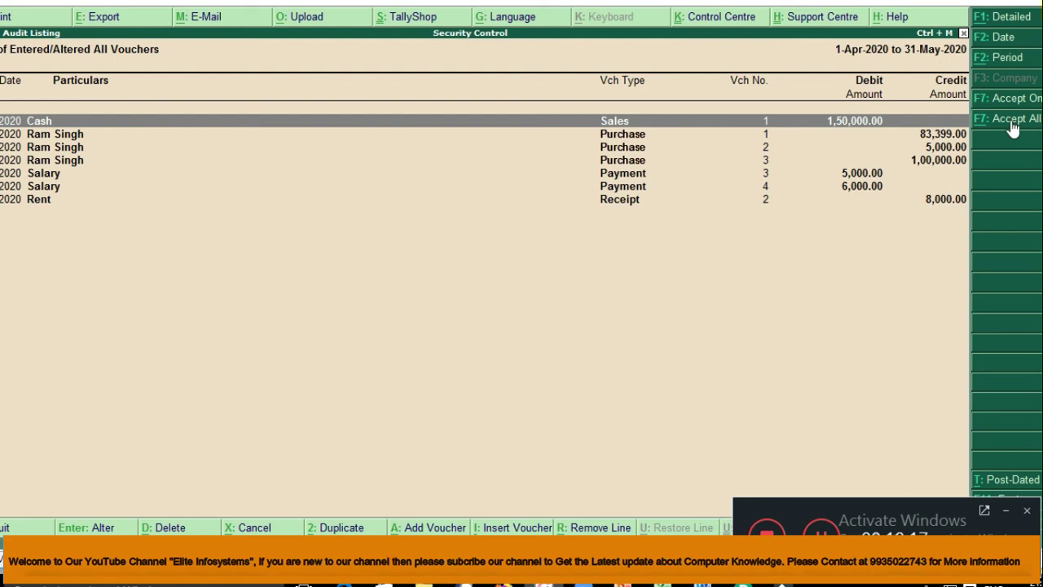
{"action": "left_click", "coordinate": [1010, 121]}
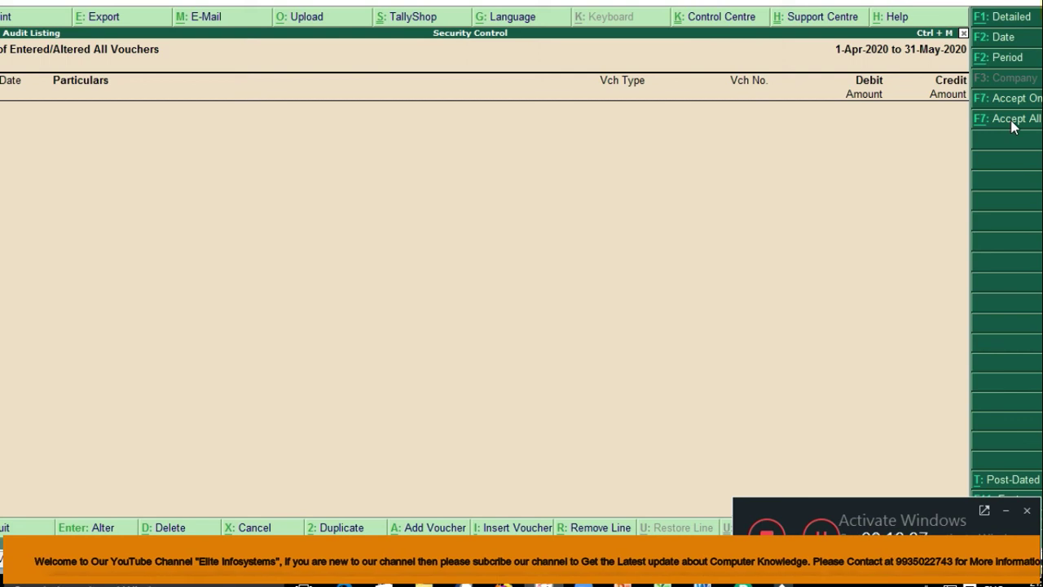
Step: Back out of the audit listing and close the Security Control company
{"action": "key", "text": "Escape"}
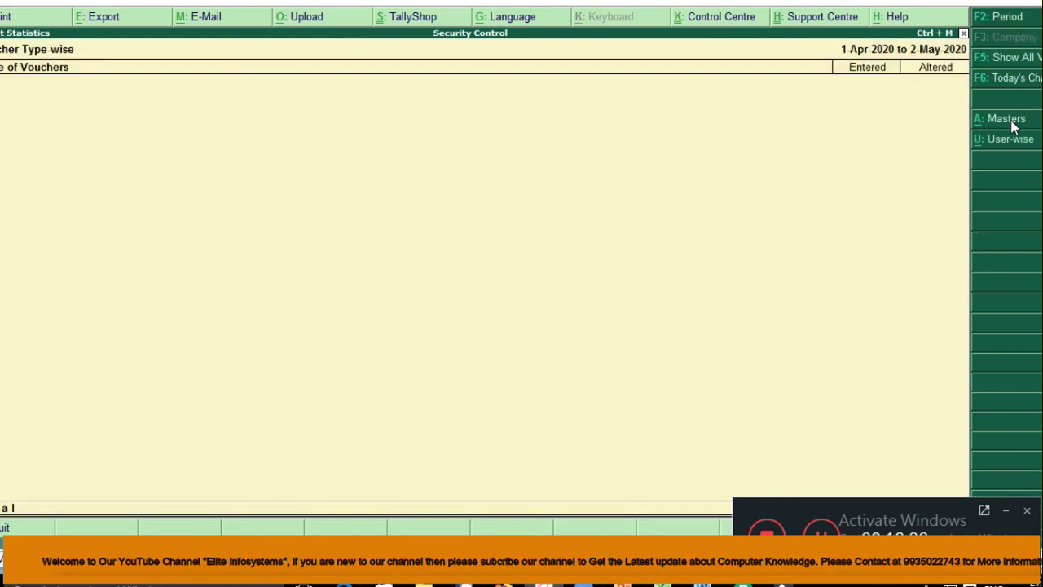
{"action": "key", "text": "Escape"}
{"action": "key", "text": "Escape"}
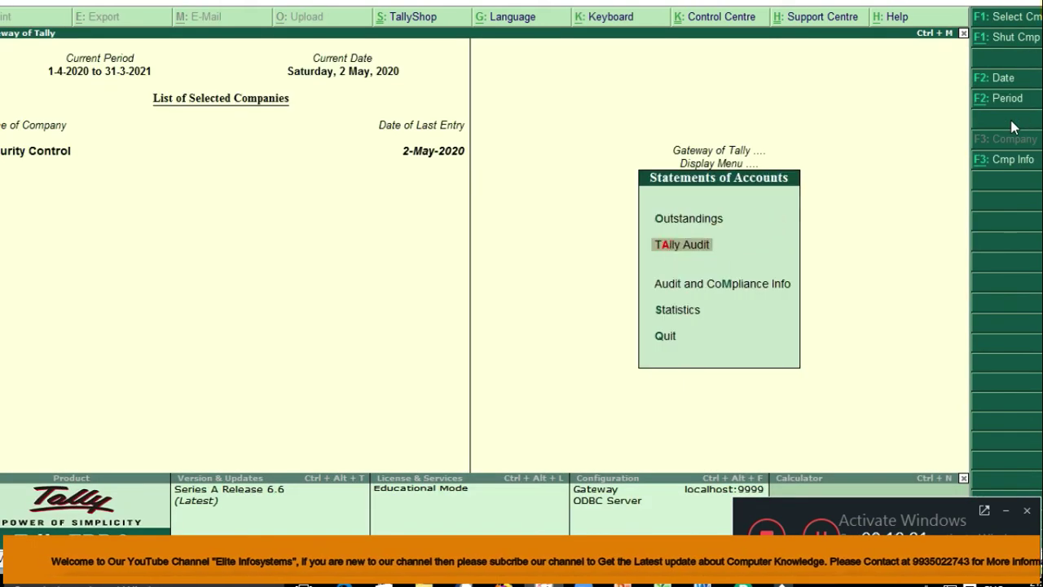
{"action": "key", "text": "Escape"}
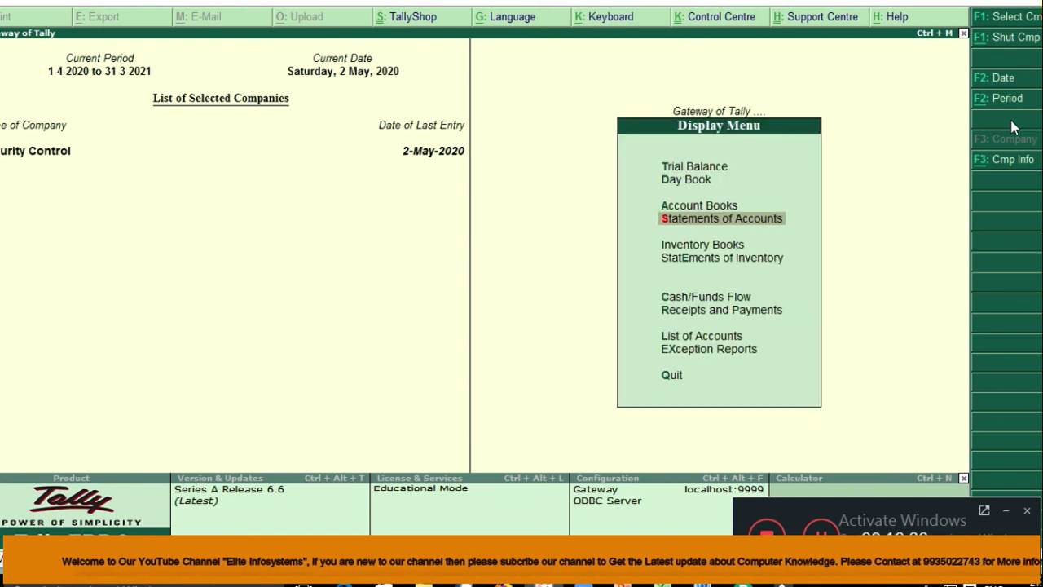
{"action": "key", "text": "Escape"}
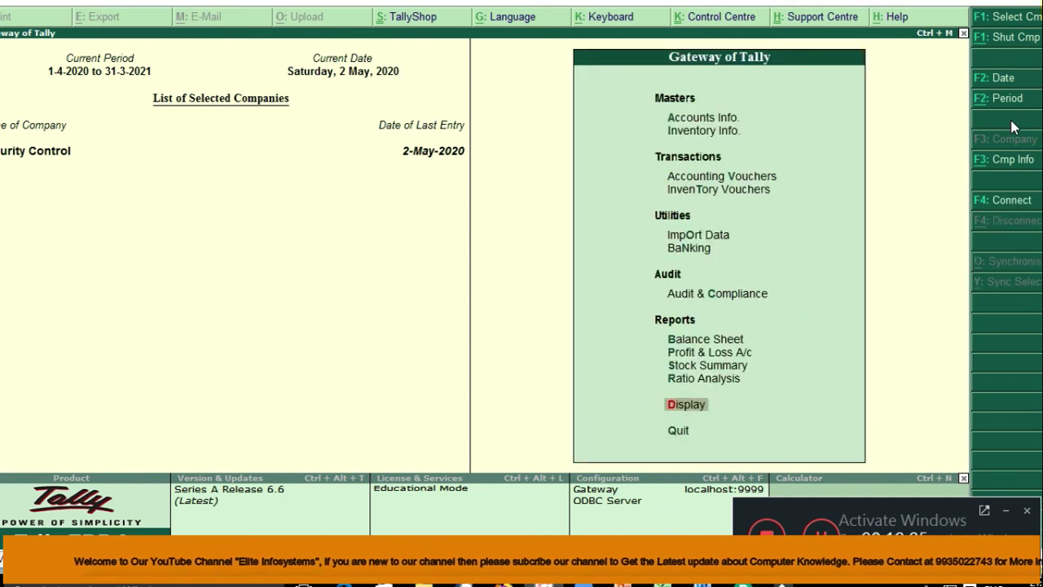
{"action": "key", "text": "alt+F1"}
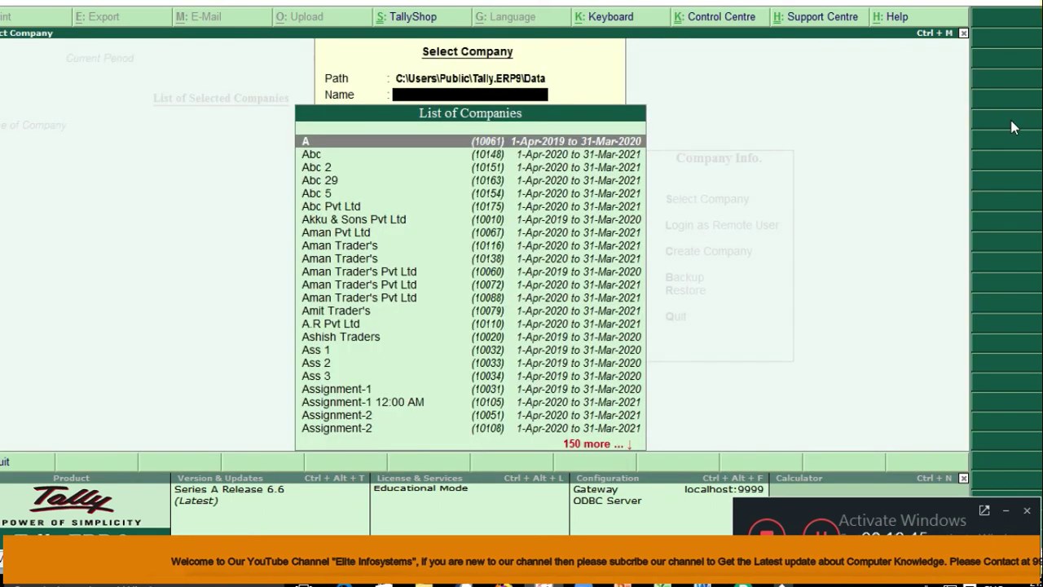
Step: Reopen Security Control and log in under another user name, correcting the entry
{"action": "type", "text": "Se"}
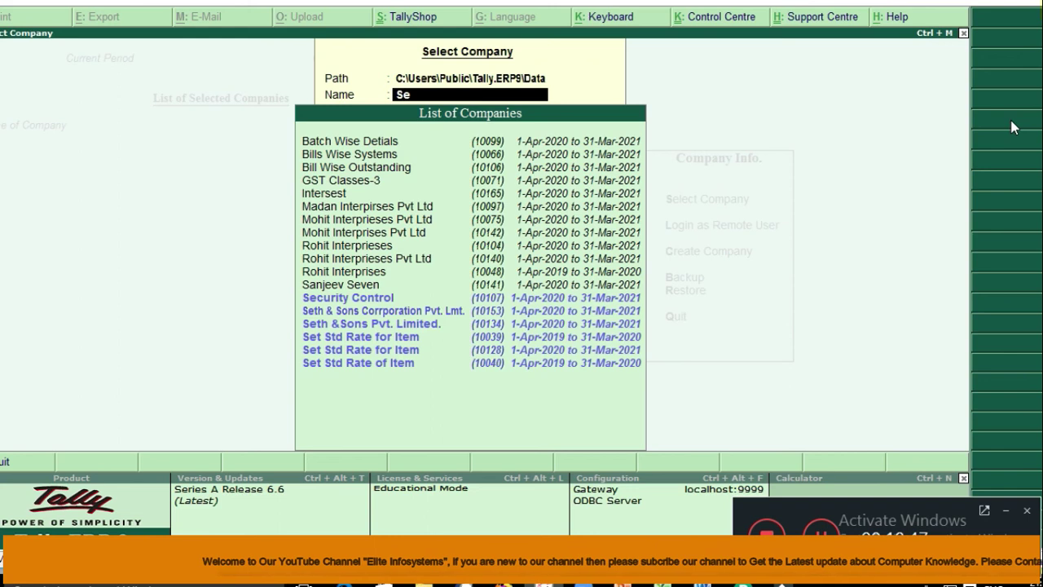
{"action": "key", "text": "Return"}
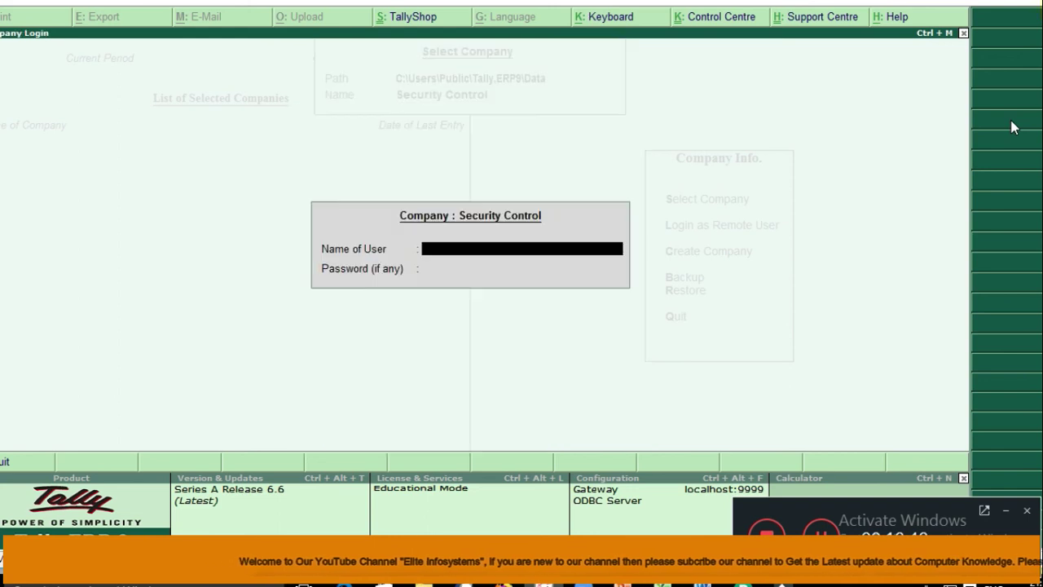
{"action": "type", "text": "c"}
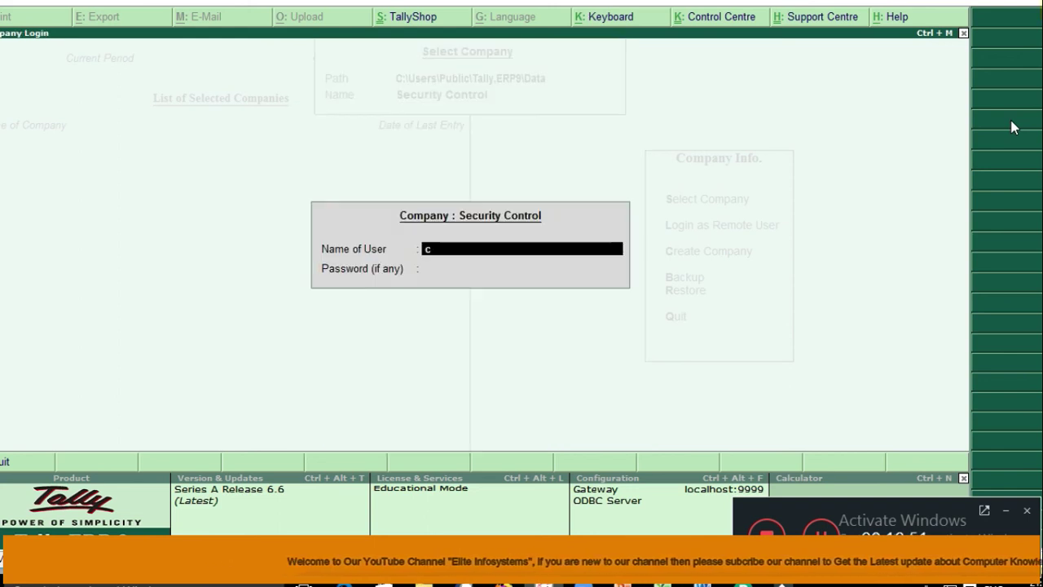
{"action": "key", "text": "Return"}
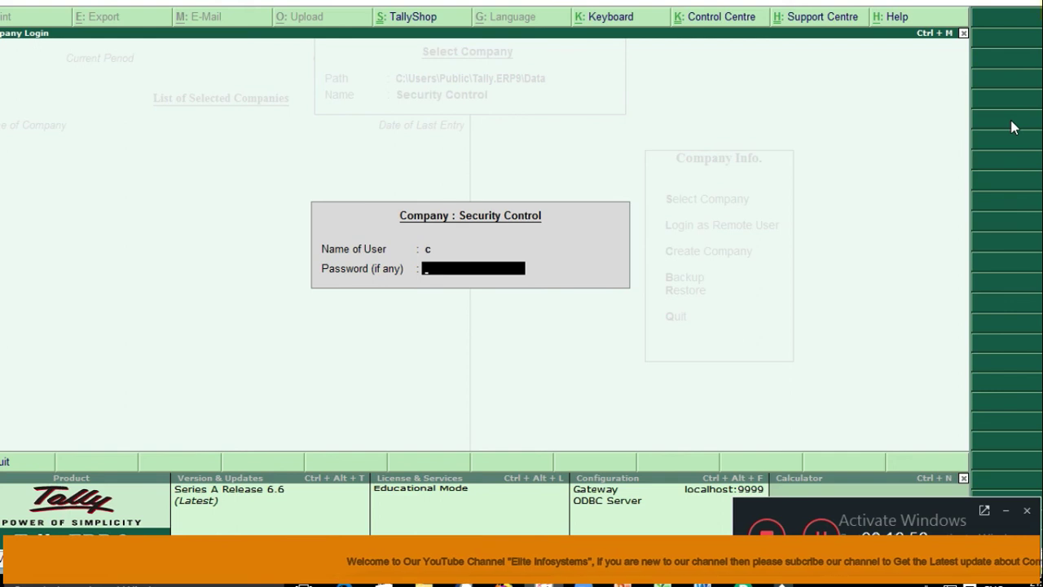
{"action": "key", "text": "BackSpace"}
{"action": "key", "text": "BackSpace"}
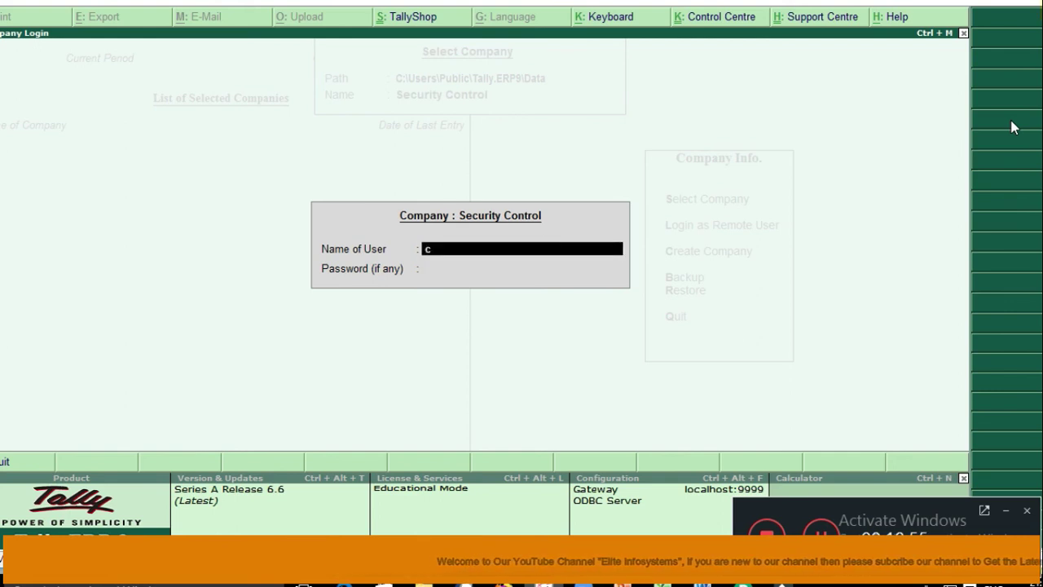
{"action": "key", "text": "Return"}
{"action": "key", "text": "BackSpace"}
{"action": "key", "text": "BackSpace"}
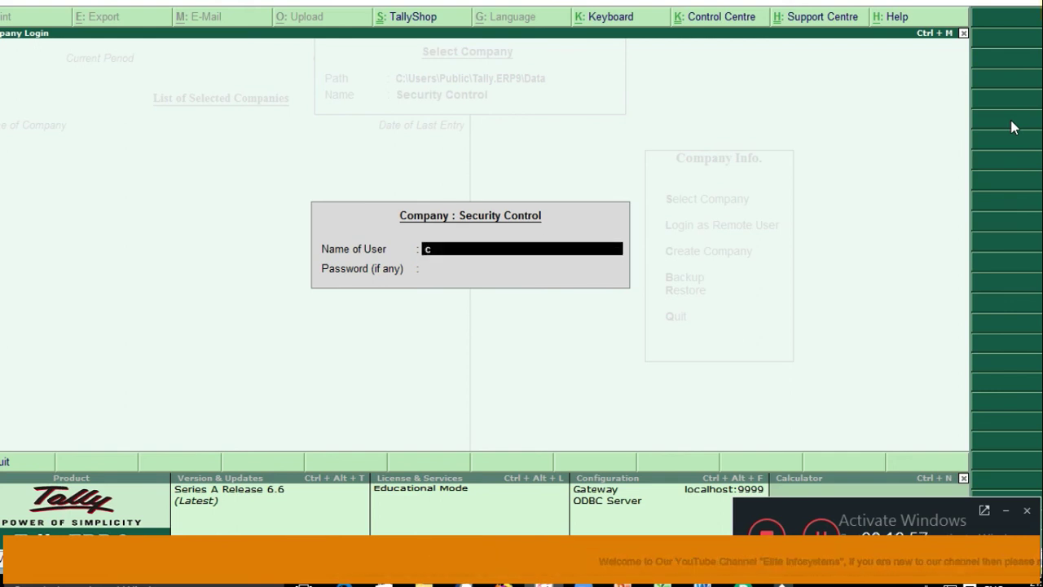
{"action": "type", "text": "b"}
{"action": "key", "text": "Return"}
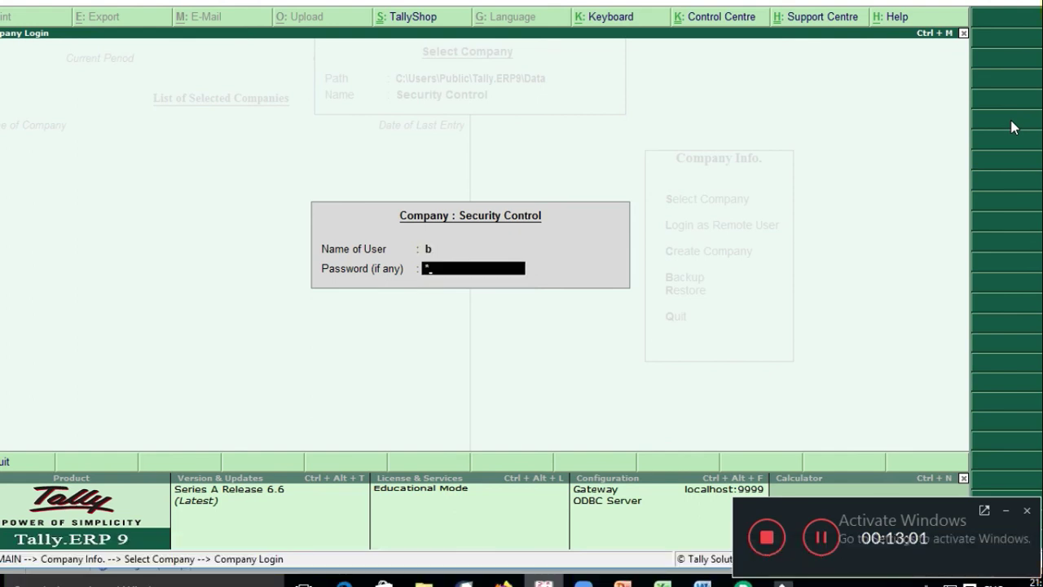
{"action": "key", "text": "Return"}
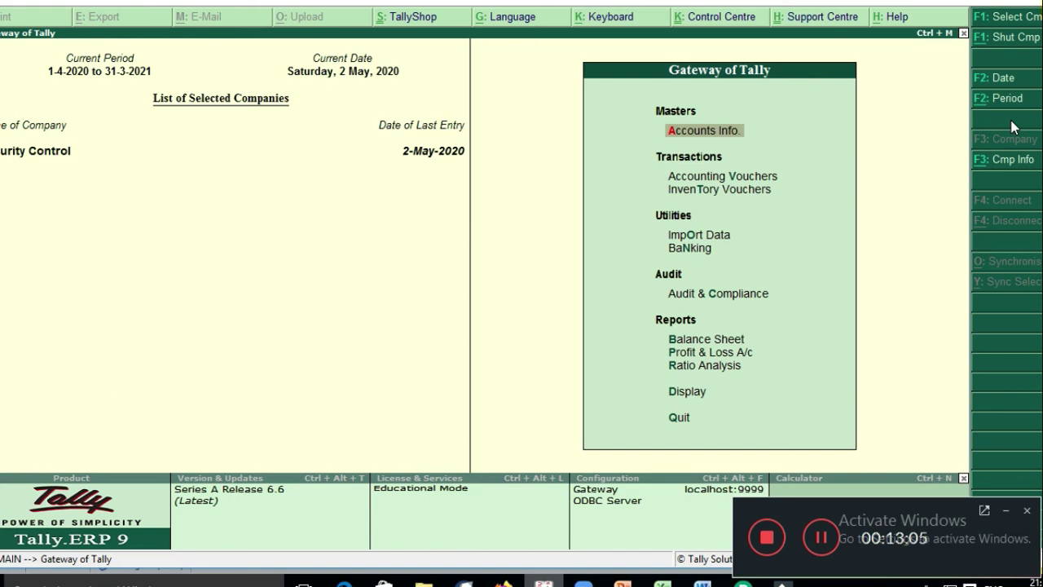
Step: Open the Day Book covering all vouchers from 1-Apr-2020 to 2-May-2020
{"action": "key", "text": "d"}
{"action": "key", "text": "y"}
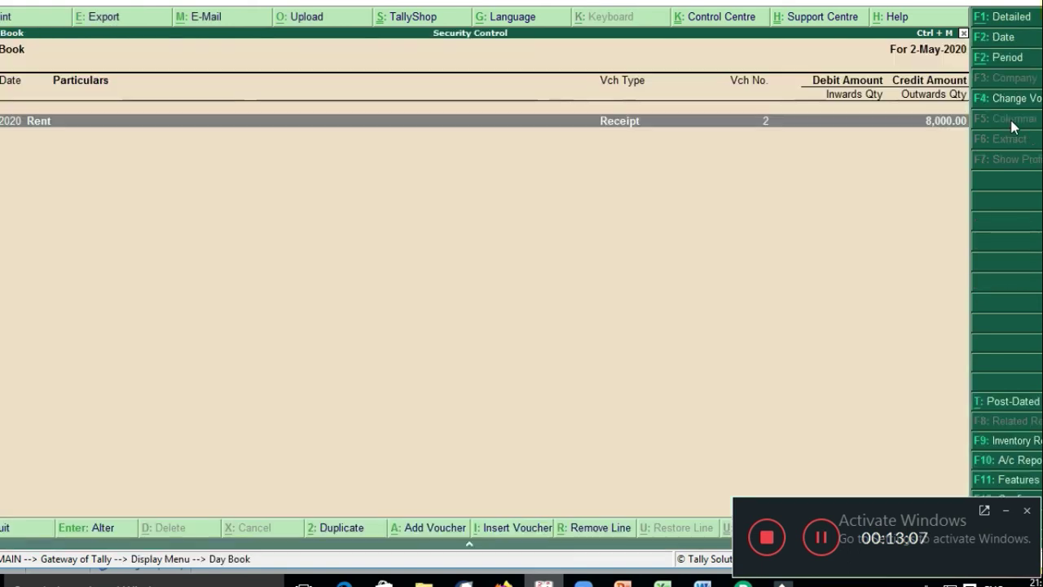
{"action": "key", "text": "F2"}
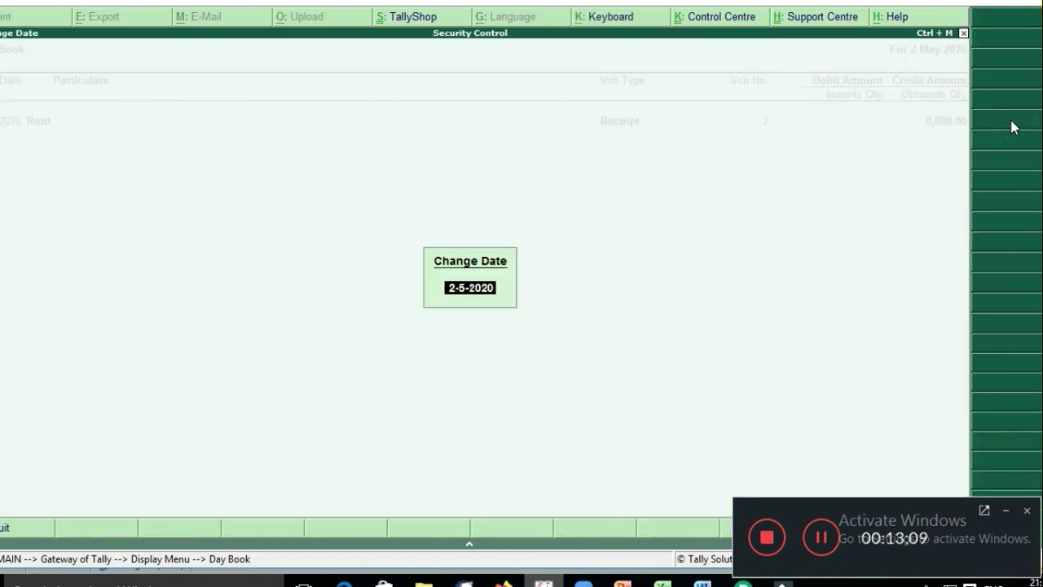
{"action": "key", "text": "Return"}
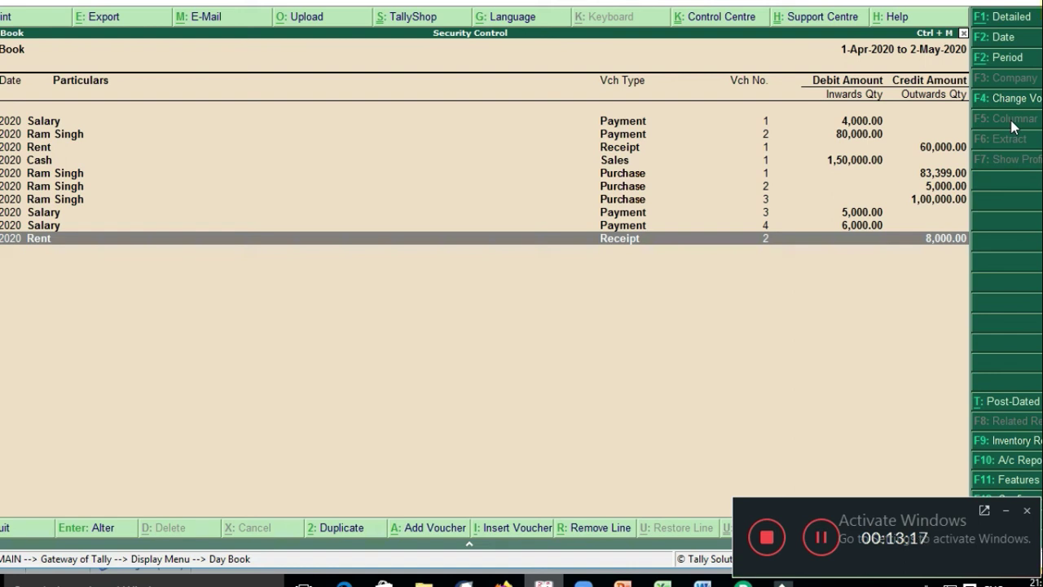
Step: Delete Salary payment voucher No. 4 (6,000) and confirm the deletion
{"action": "key", "text": "Up"}
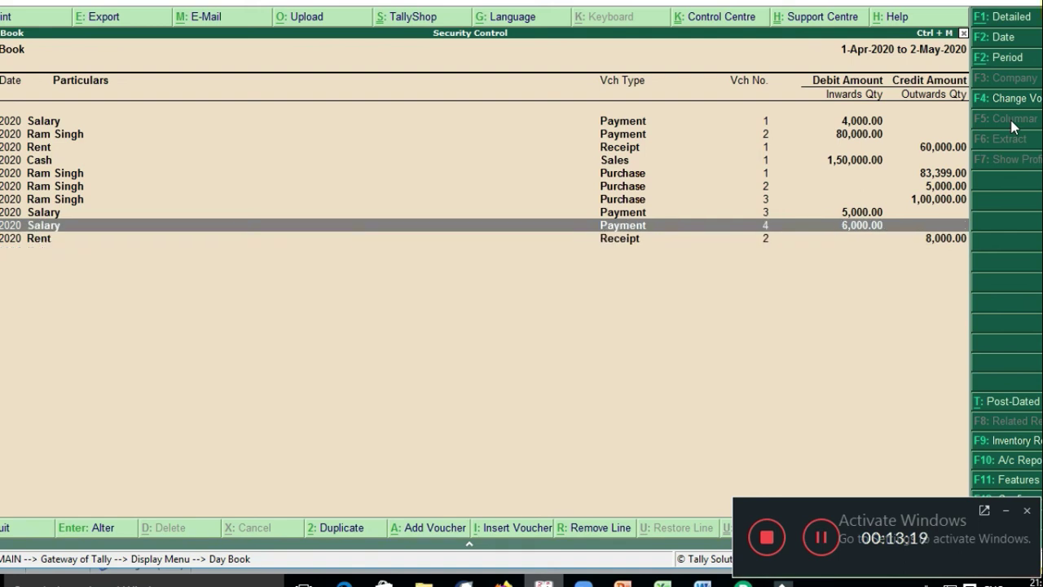
{"action": "key", "text": "Return"}
{"action": "key", "text": "alt+d"}
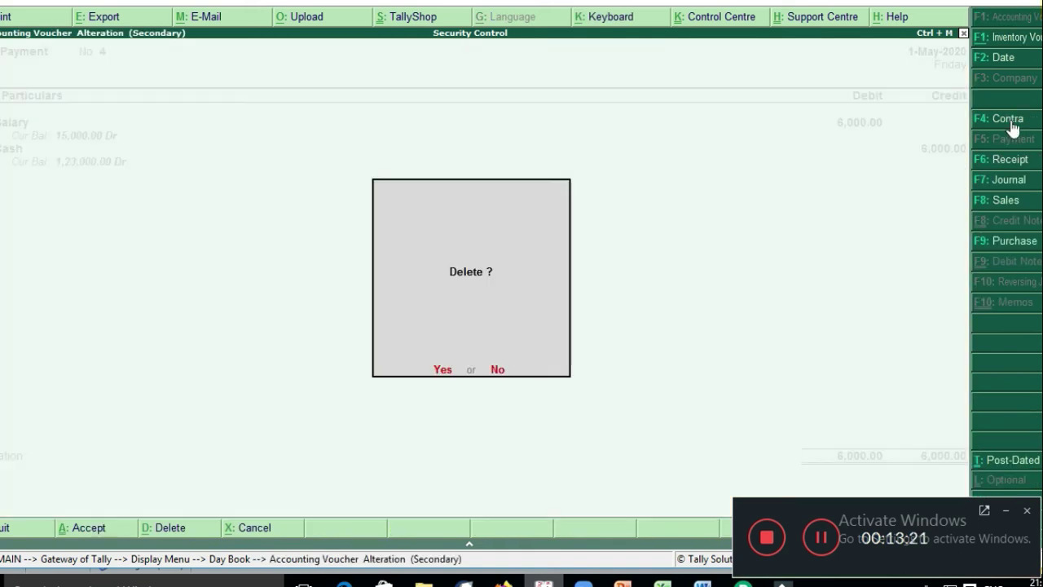
{"action": "key", "text": "y"}
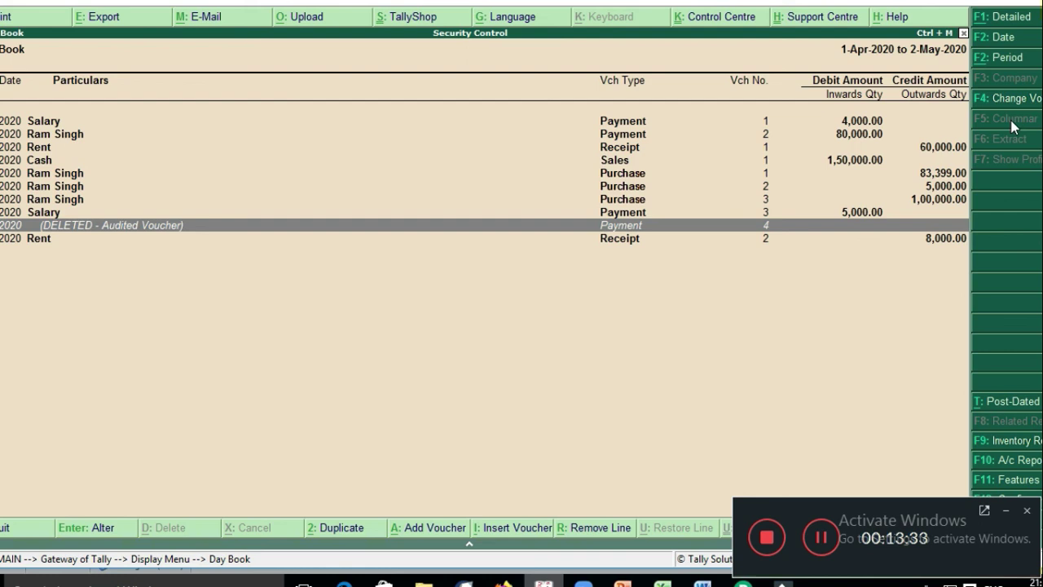
Step: Set Show Entered/Altered By to Yes in the Day Book configuration, keeping condensed format and Default sorting
{"action": "key", "text": "F12"}
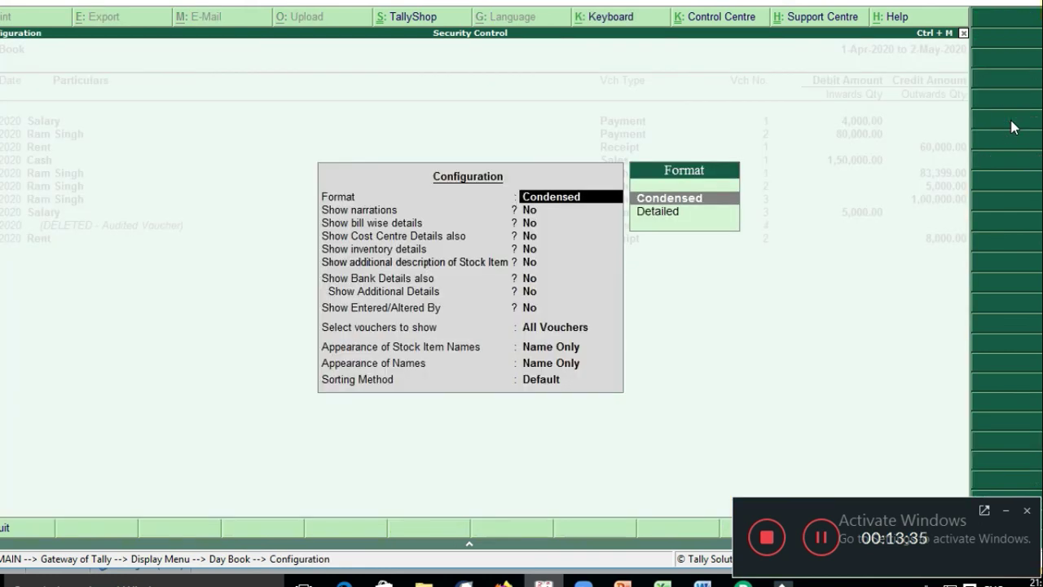
{"action": "key", "text": "Return"}
{"action": "key", "text": "Return"}
{"action": "key", "text": "Return"}
{"action": "key", "text": "Return"}
{"action": "key", "text": "Return"}
{"action": "key", "text": "Return"}
{"action": "key", "text": "Return"}
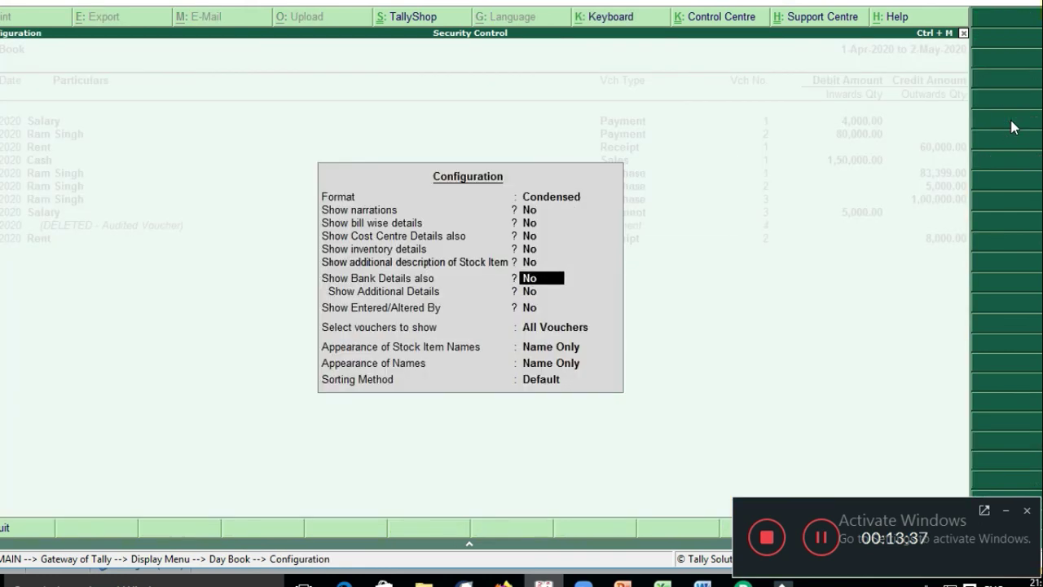
{"action": "type", "text": "y"}
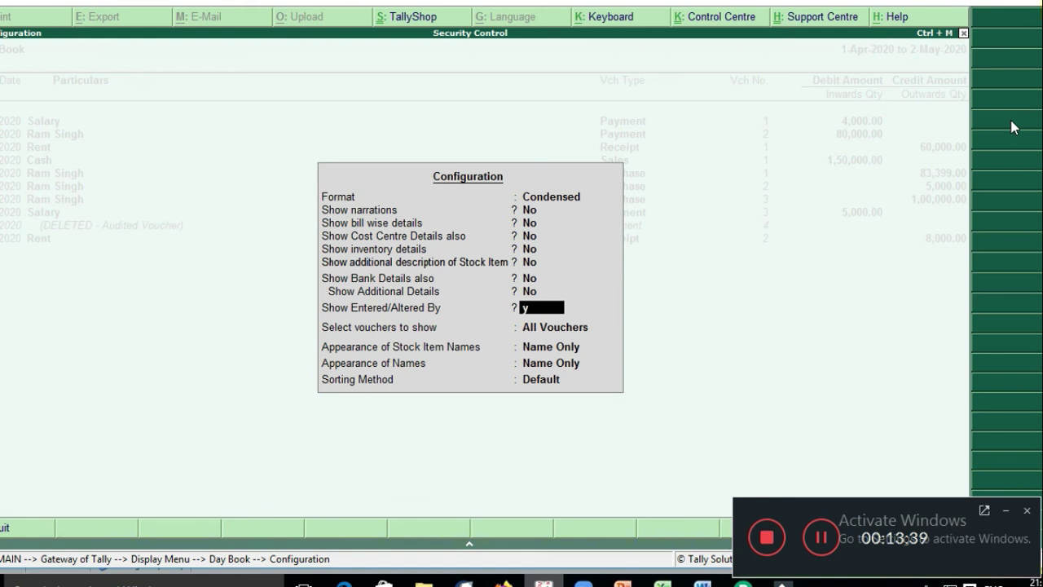
{"action": "key", "text": "Return"}
{"action": "key", "text": "Return"}
{"action": "key", "text": "Return"}
{"action": "key", "text": "Return"}
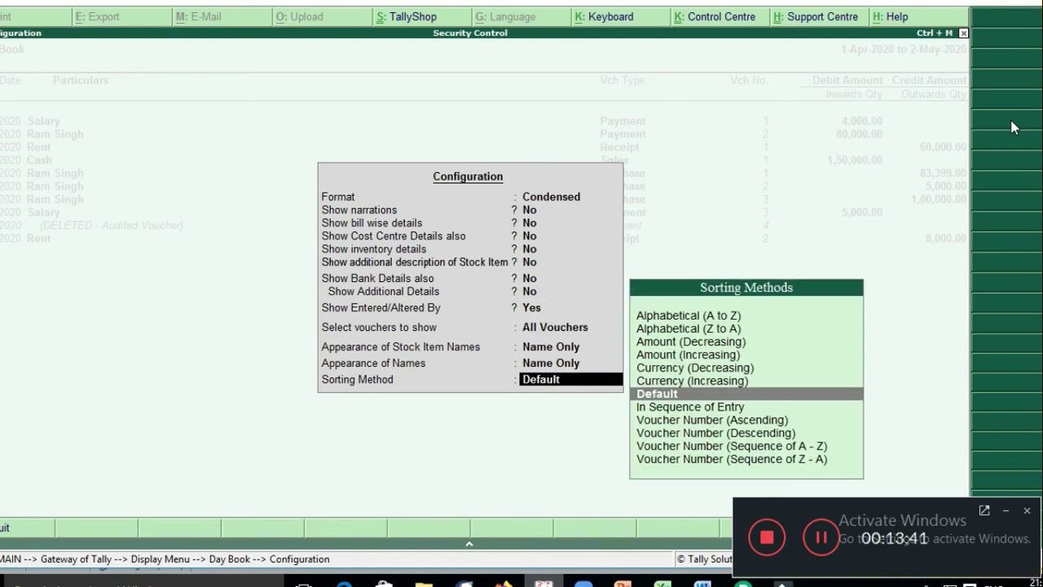
{"action": "key", "text": "Return"}
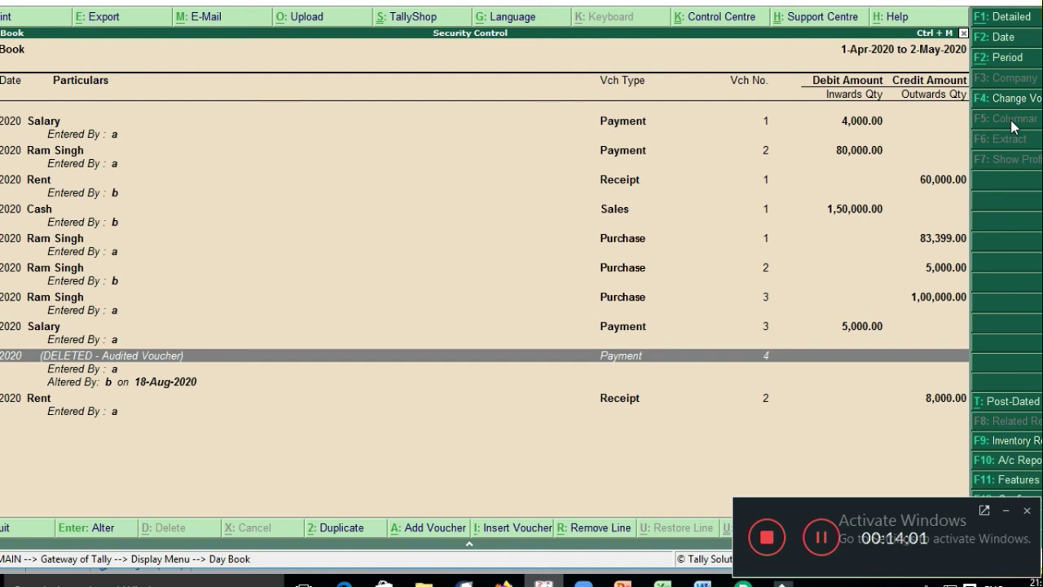
Step: Switch from Tally to PowerPoint and start the Security Control slide show full screen
{"action": "key", "text": "alt+Tab"}
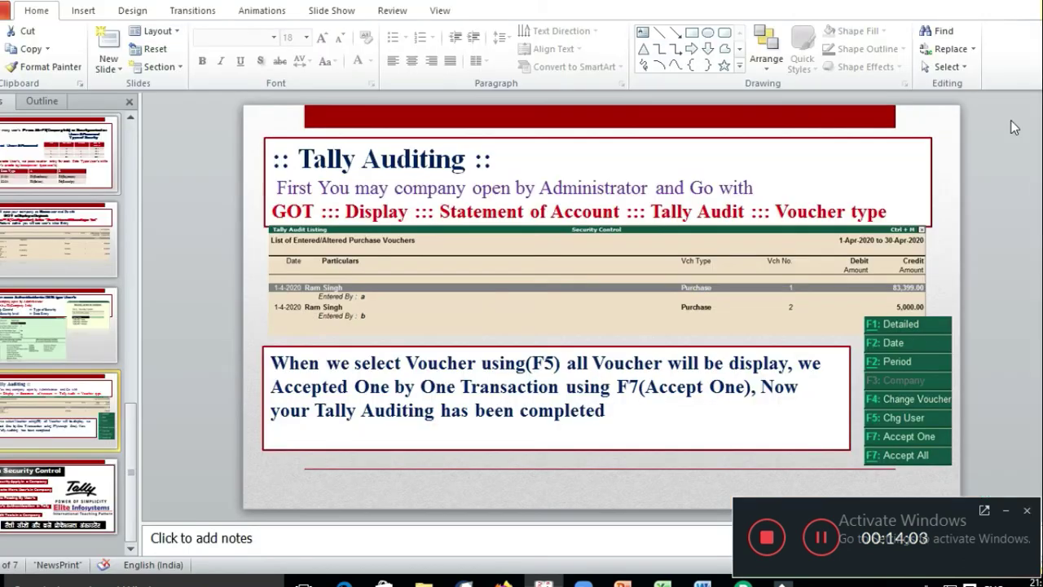
{"action": "key", "text": "alt+Tab"}
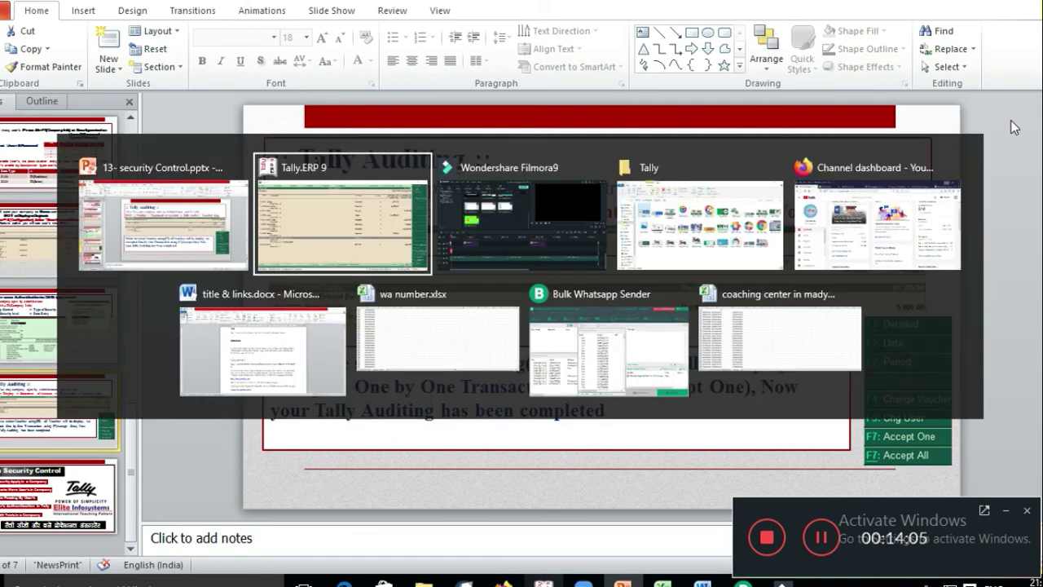
{"action": "key", "text": "alt+Tab"}
{"action": "key", "text": "alt+shift+Tab"}
{"action": "key", "text": "alt+shift+Tab"}
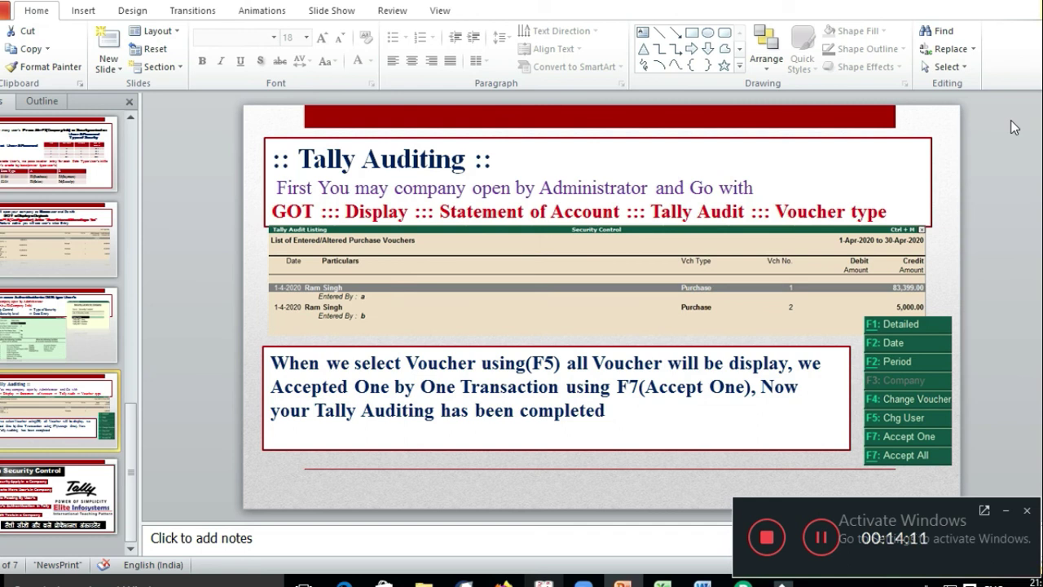
{"action": "key", "text": "F5"}
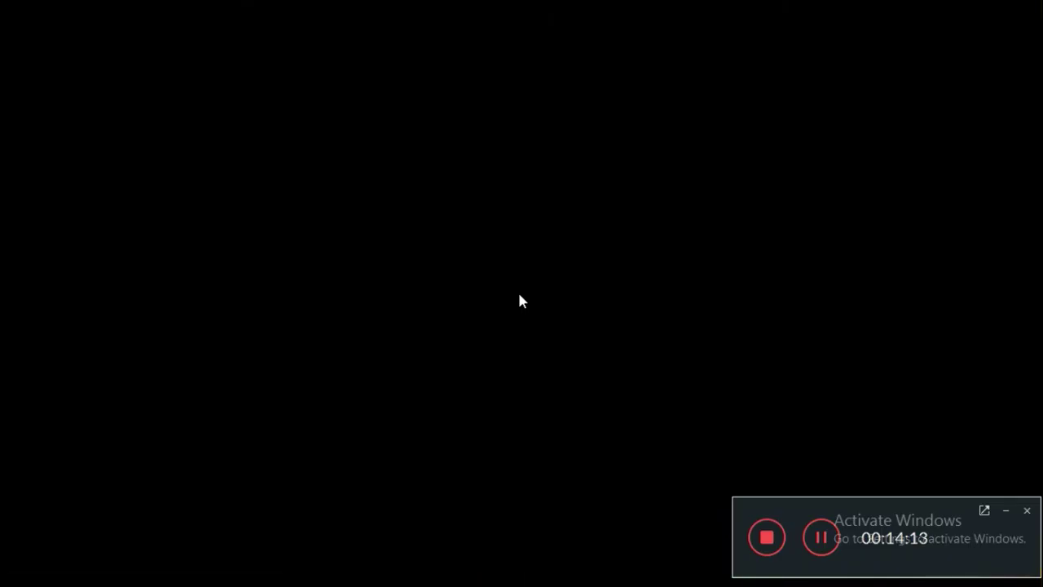